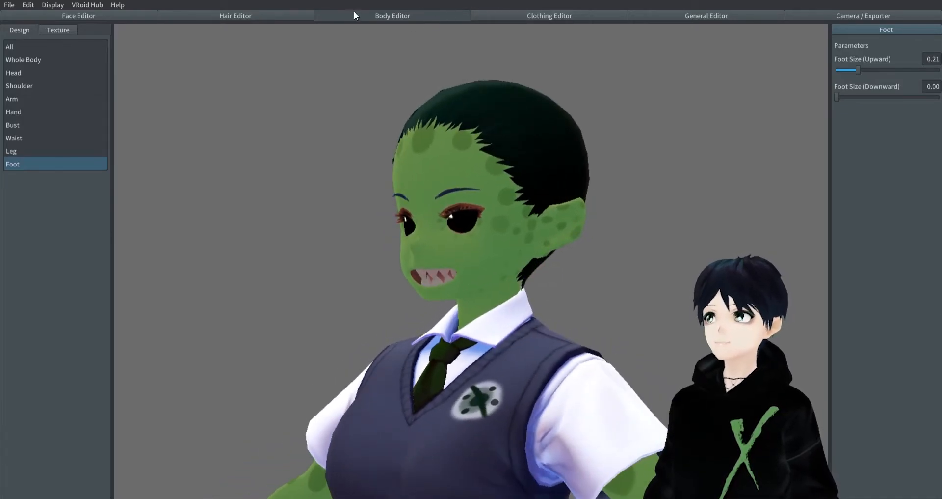
# - Rename Freehand Group 3 in the Hair Editor to Horns
pyautogui.click(236, 15)
pyautogui.rightClick(53, 156)
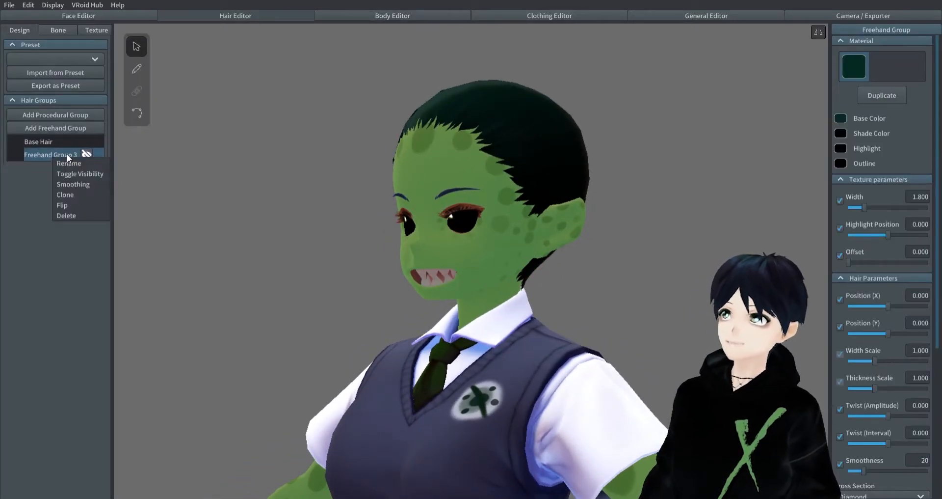
pyautogui.click(82, 164)
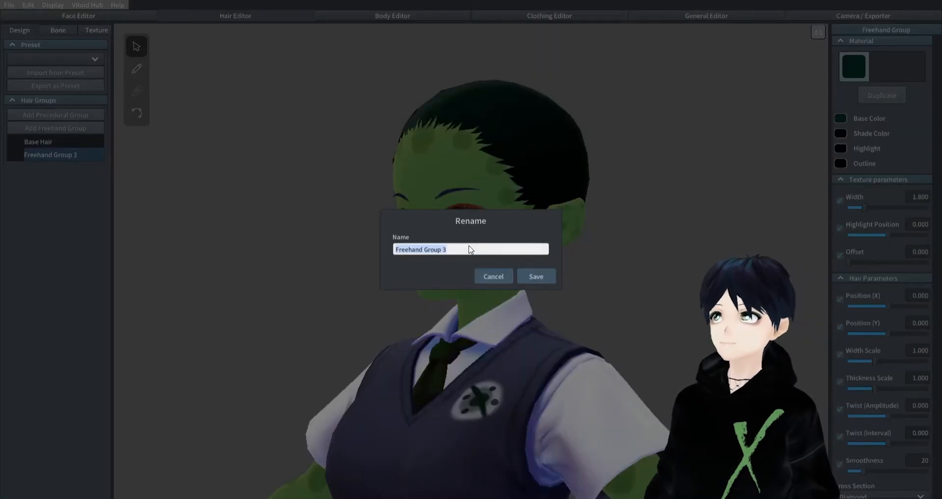
pyautogui.click(537, 276)
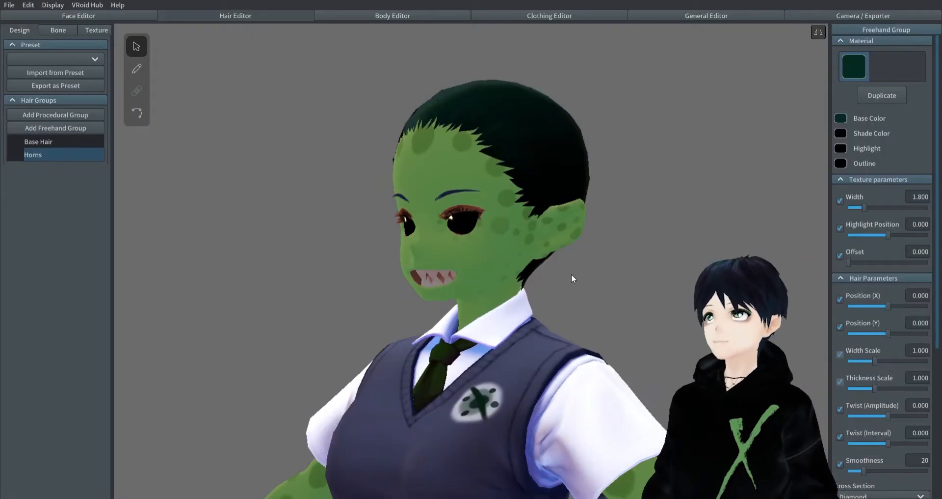
# - Pull the Horns group's guide mesh up from the nape and jaw by moving its lower guide points at the back and front
pyautogui.click(137, 70)
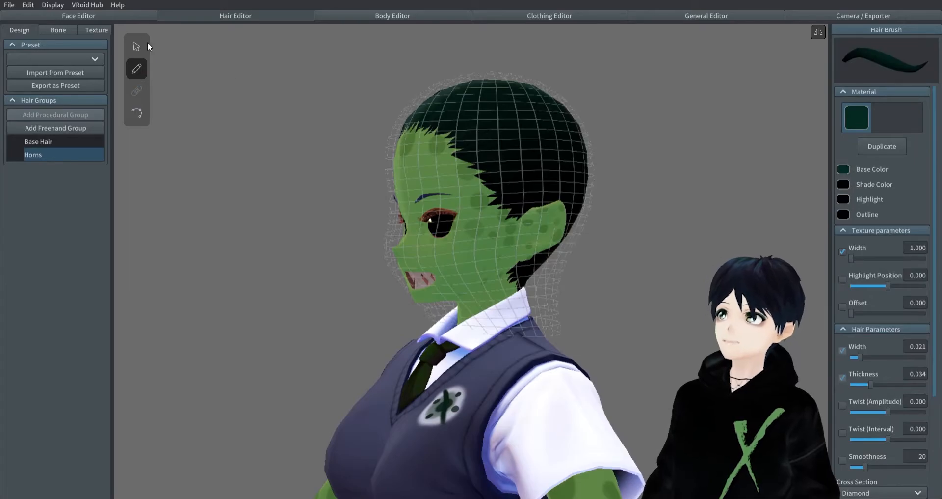
pyautogui.click(137, 47)
pyautogui.moveTo(643, 292); pyautogui.dragTo(603, 298, button='right')
pyautogui.moveTo(541, 275); pyautogui.dragTo(564, 253)
pyautogui.moveTo(583, 214); pyautogui.dragTo(602, 155)
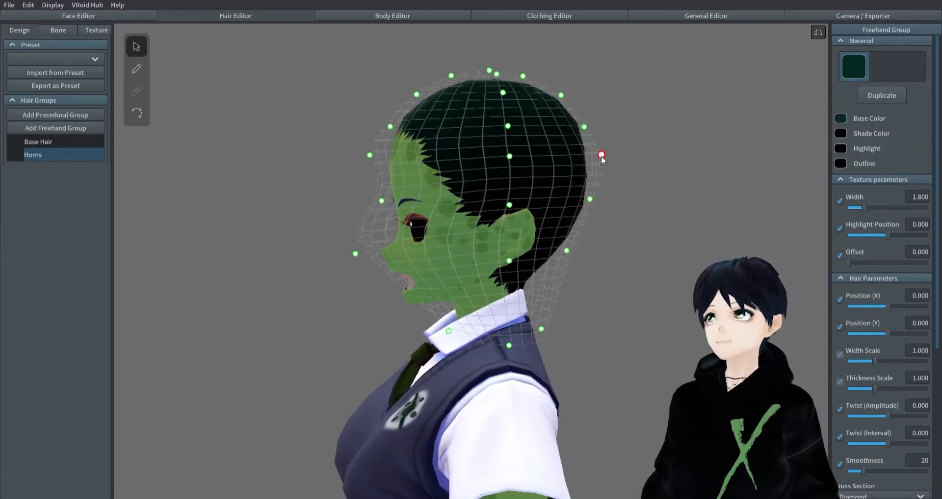
pyautogui.moveTo(542, 331); pyautogui.dragTo(563, 265)
pyautogui.click(378, 233)
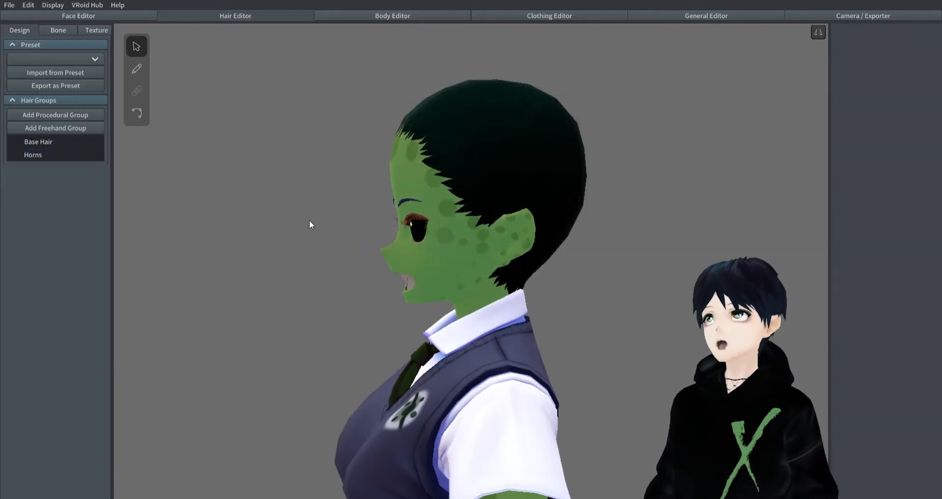
pyautogui.click(37, 154)
pyautogui.moveTo(356, 252); pyautogui.dragTo(379, 228)
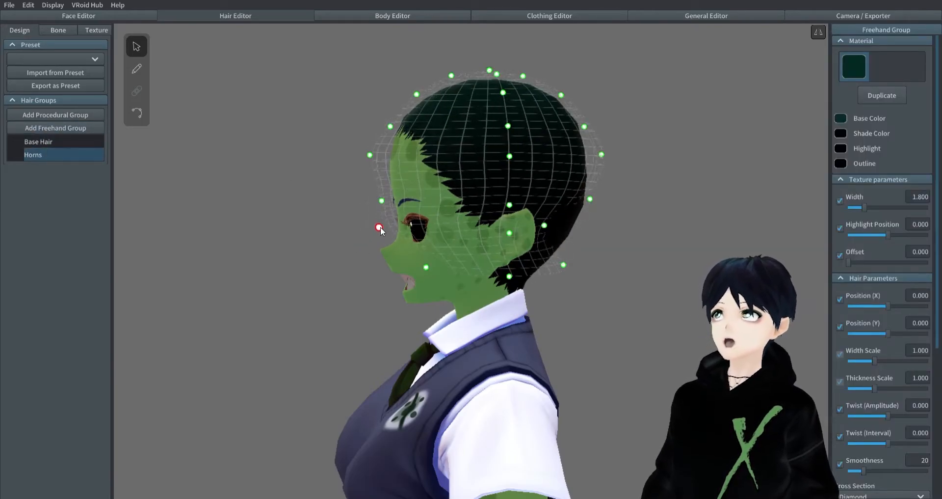
# - Raise the front guide points of the Horns guide mesh so its front edge sits around the forehead
pyautogui.moveTo(390, 126); pyautogui.dragTo(422, 103)
pyautogui.moveTo(370, 155); pyautogui.dragTo(389, 133)
pyautogui.moveTo(382, 200); pyautogui.dragTo(395, 150)
pyautogui.moveTo(379, 227); pyautogui.dragTo(405, 168)
# - Move the Horns guide mesh's lower side points inward at the temples and raise its upper side corner points slightly
pyautogui.moveTo(403, 194); pyautogui.dragTo(526, 234, button='right')
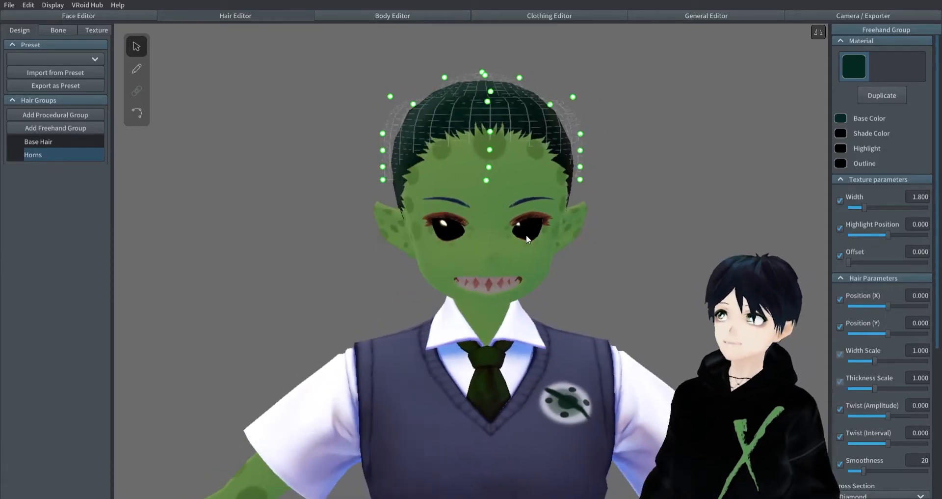
pyautogui.moveTo(580, 180); pyautogui.dragTo(563, 140)
pyautogui.moveTo(573, 97); pyautogui.dragTo(577, 85)
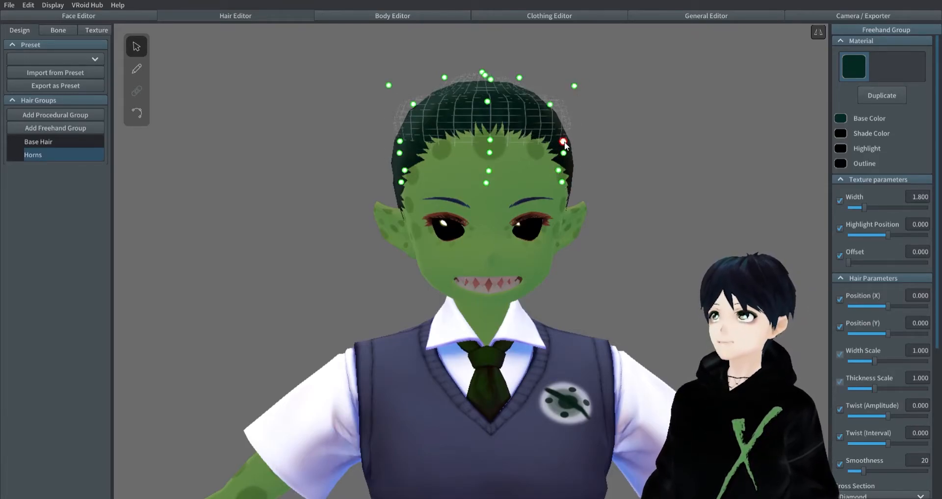
# - Give the Horns group its own duplicate hair material with a pale grey-green base color
pyautogui.moveTo(598, 147); pyautogui.dragTo(673, 138, button='right')
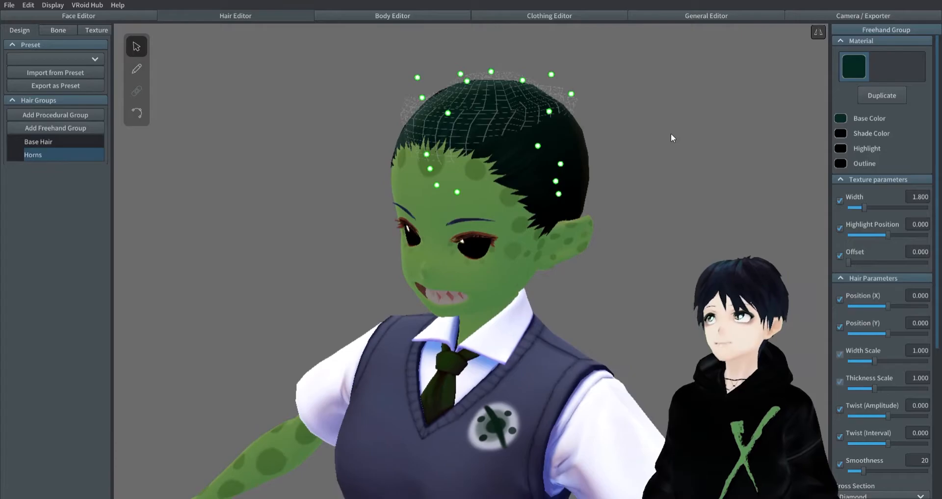
pyautogui.click(841, 118)
pyautogui.moveTo(772, 160); pyautogui.dragTo(746, 152)
pyautogui.moveTo(655, 150)
pyautogui.mouseDown(button='right')
pyautogui.moveTo(644, 152)
pyautogui.moveTo(670, 154)
pyautogui.mouseUp(button='right')
# - Draw one mirrored pair of short strands in the pale material at the front centre of the hairline, undoing unwanted strokes
pyautogui.click(142, 75)
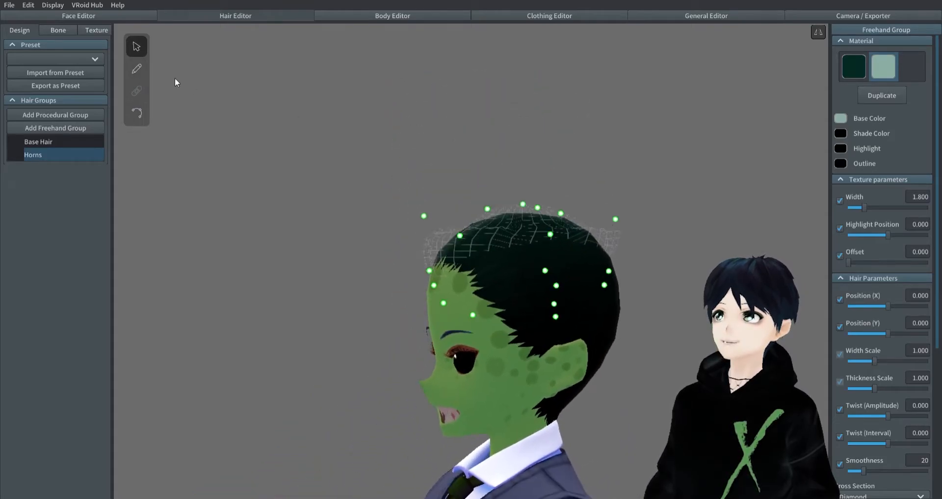
pyautogui.moveTo(520, 269); pyautogui.dragTo(554, 217)
pyautogui.hotkey('ctrl', 'z')
pyautogui.click(886, 122)
pyautogui.moveTo(506, 281); pyautogui.dragTo(581, 277, button='right')
pyautogui.moveTo(535, 265); pyautogui.dragTo(535, 233)
pyautogui.hotkey('ctrl', 'z')
pyautogui.hotkey('ctrl', 'z')
pyautogui.hotkey('ctrl', 'y')
pyautogui.moveTo(490, 239); pyautogui.dragTo(717, 255, button='right')
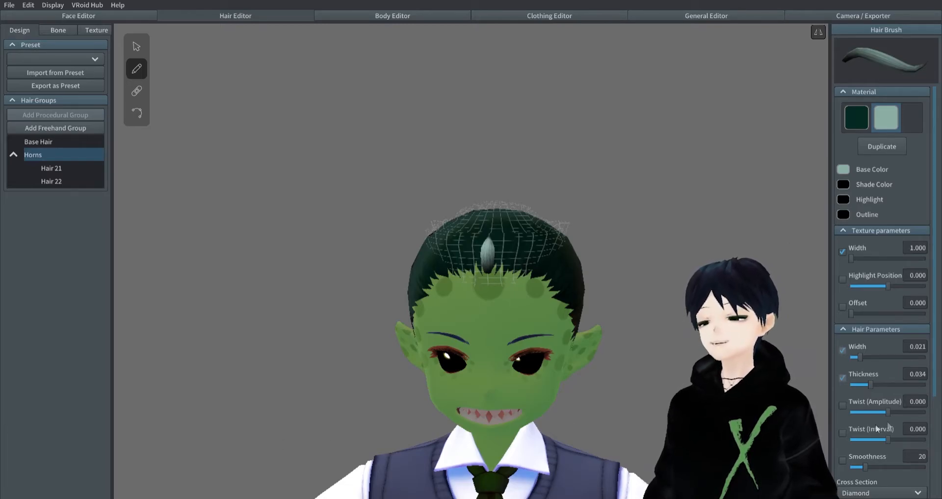
# - Adjust the control points of both centre horn strands so their bases spread apart beneath a shared tip
pyautogui.moveTo(688, 343); pyautogui.dragTo(545, 356, button='right')
pyautogui.moveTo(545, 356); pyautogui.dragTo(515, 285, button='middle')
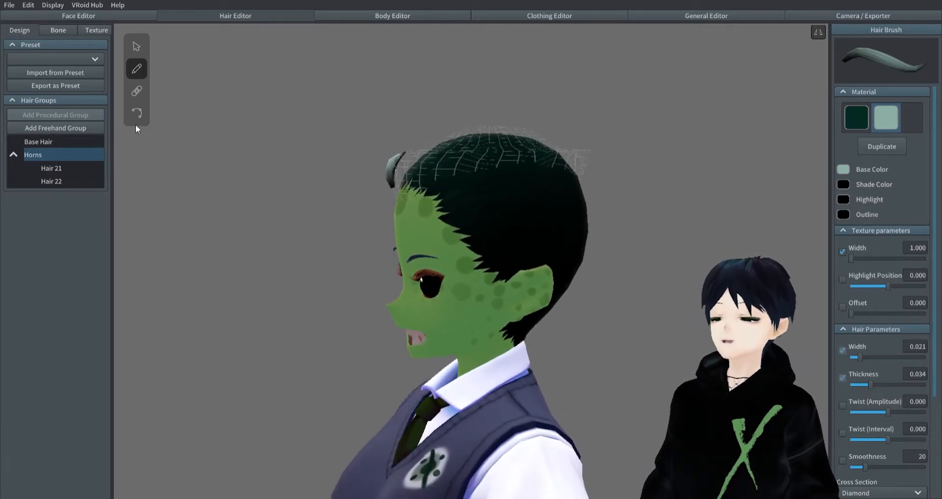
pyautogui.click(136, 113)
pyautogui.moveTo(393, 185); pyautogui.dragTo(391, 190)
pyautogui.moveTo(344, 236); pyautogui.dragTo(487, 250, button='right')
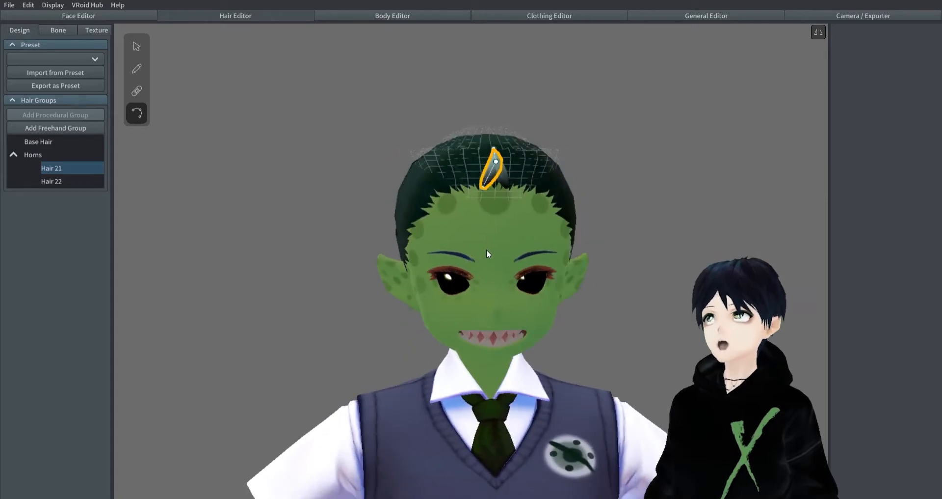
pyautogui.click(613, 237)
pyautogui.moveTo(614, 238); pyautogui.dragTo(491, 222, button='right')
pyautogui.click(425, 184)
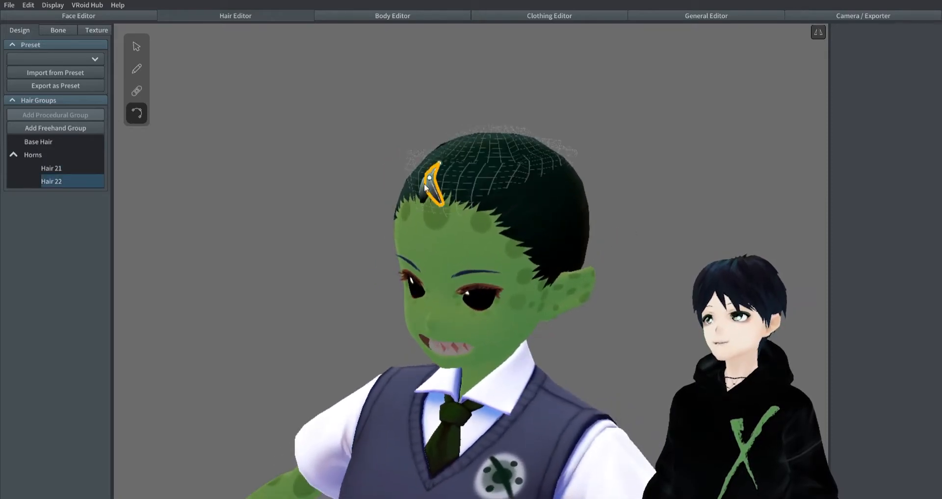
# - Set the Horns material's base, shade, highlight and outline colors to white
pyautogui.click(89, 154)
pyautogui.click(137, 48)
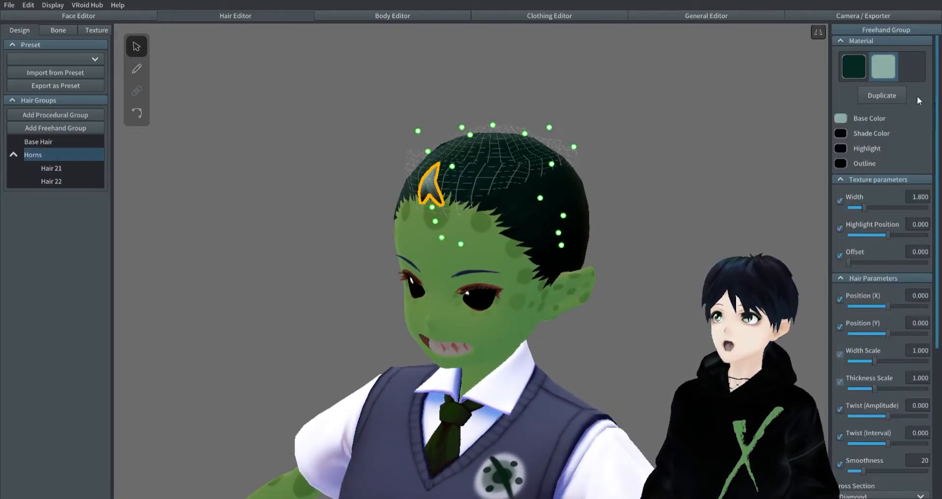
pyautogui.click(840, 118)
pyautogui.moveTo(761, 157); pyautogui.dragTo(694, 109)
pyautogui.click(880, 144)
pyautogui.click(851, 133)
pyautogui.click(842, 150)
pyautogui.moveTo(761, 176); pyautogui.dragTo(679, 147)
pyautogui.click(842, 161)
pyautogui.moveTo(758, 190); pyautogui.dragTo(652, 149)
# - Draw a mirrored pair of short white side horns above the hairline, one on each side of the centre horn
pyautogui.moveTo(652, 151); pyautogui.dragTo(612, 206, button='right')
pyautogui.scroll(8, 653, 196)
pyautogui.scroll(3, 411, 240)
pyautogui.moveTo(410, 240); pyautogui.dragTo(443, 243, button='right')
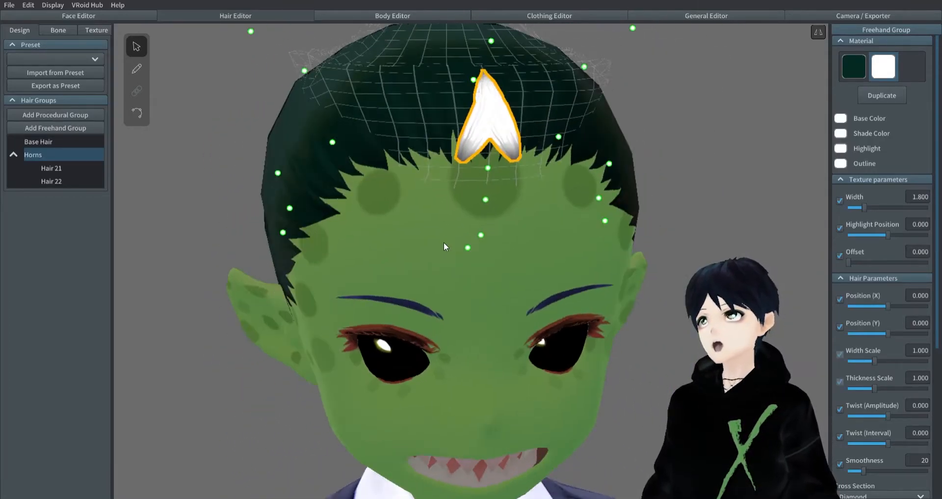
pyautogui.click(137, 69)
pyautogui.moveTo(392, 118); pyautogui.dragTo(399, 84)
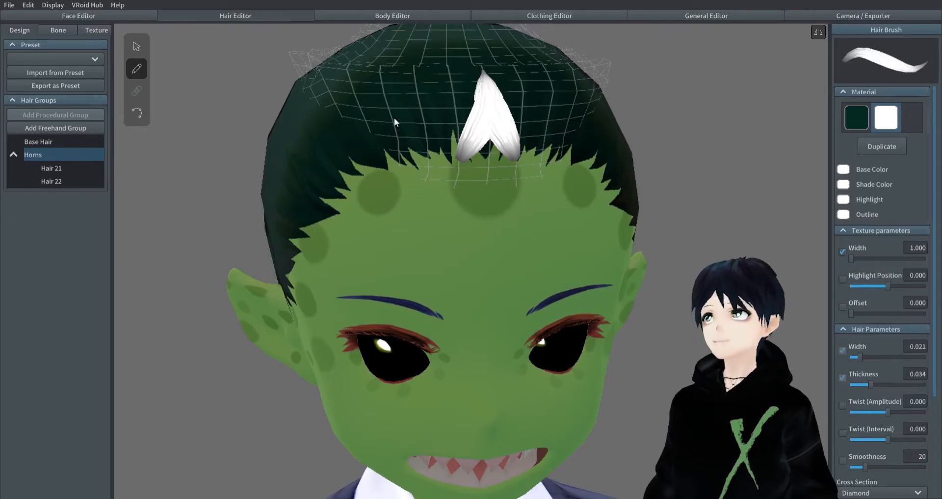
pyautogui.moveTo(371, 119); pyautogui.dragTo(349, 74)
pyautogui.moveTo(515, 186); pyautogui.dragTo(495, 190, button='right')
# - Increase the smoothness of the side and centre horn strands, using 100 for the centre strand Hair 22
pyautogui.click(137, 47)
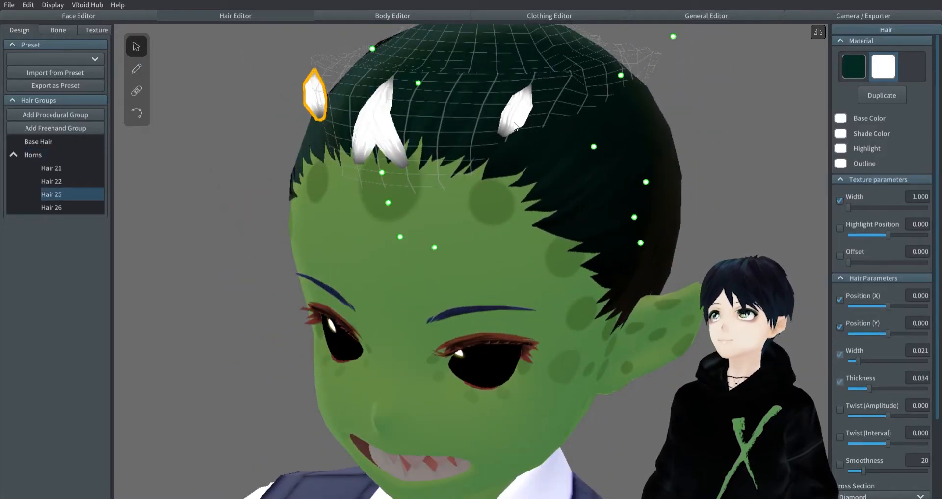
pyautogui.moveTo(869, 387)
pyautogui.mouseDown()
pyautogui.moveTo(903, 387)
pyautogui.moveTo(870, 387)
pyautogui.mouseUp()
pyautogui.click(897, 470)
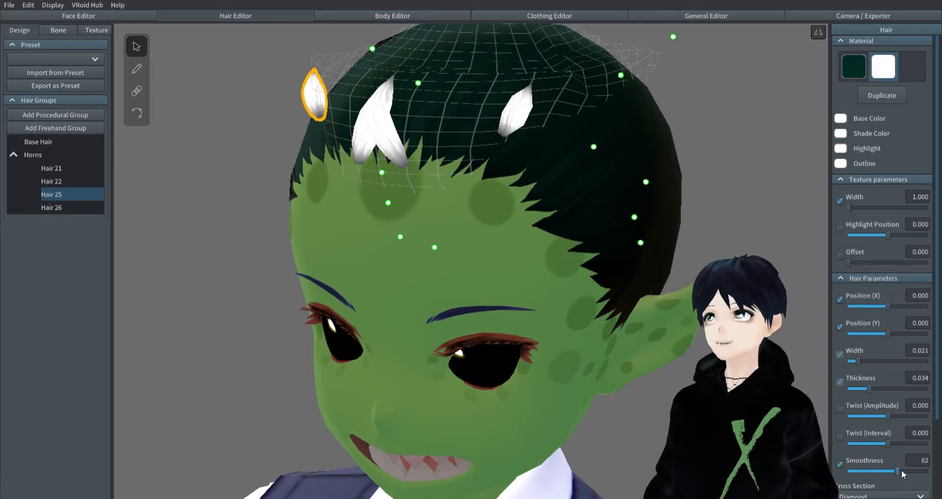
pyautogui.moveTo(466, 338)
pyautogui.mouseDown(button='right')
pyautogui.moveTo(592, 348)
pyautogui.moveTo(476, 341)
pyautogui.mouseUp(button='right')
pyautogui.click(542, 111)
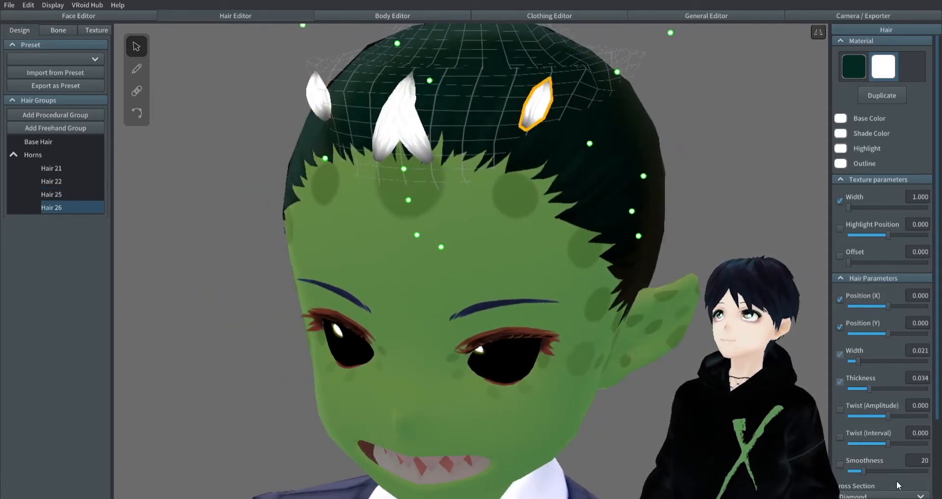
pyautogui.click(391, 146)
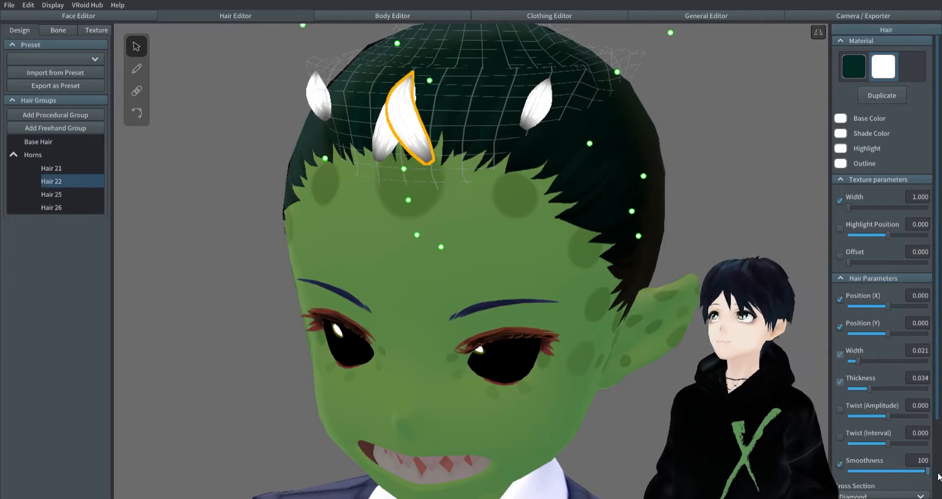
pyautogui.moveTo(866, 470); pyautogui.dragTo(923, 471)
# - Reshape the front of the Horns guide mesh, pushing its upper point forward and lower points down so the horns stand upright
pyautogui.click(748, 223)
pyautogui.moveTo(749, 224); pyautogui.dragTo(697, 224, button='right')
pyautogui.scroll(-5, 738, 218)
pyautogui.click(34, 155)
pyautogui.scroll(5, 395, 256)
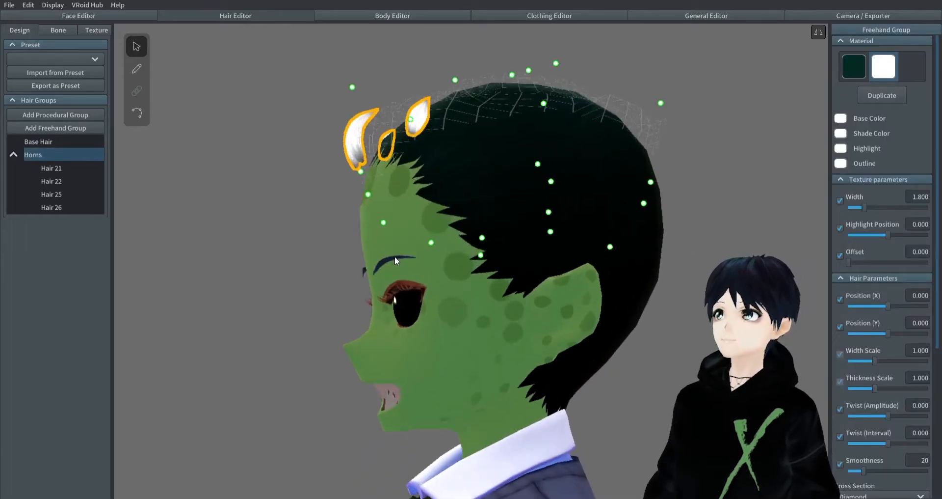
pyautogui.moveTo(409, 121); pyautogui.dragTo(370, 107)
pyautogui.moveTo(385, 227); pyautogui.dragTo(402, 251)
pyautogui.moveTo(367, 196); pyautogui.dragTo(381, 223)
pyautogui.moveTo(359, 175); pyautogui.dragTo(413, 229)
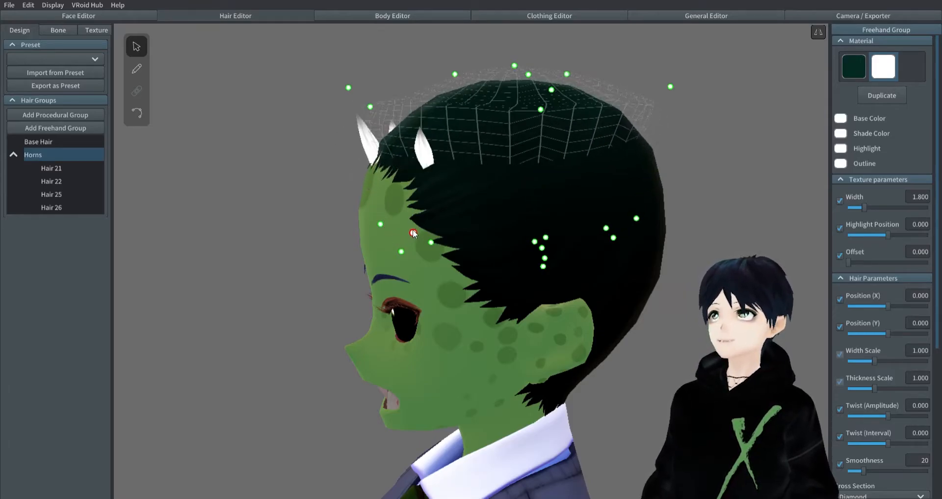
# - Examine the reshaped horns from the front and at an angle
pyautogui.click(284, 204)
pyautogui.moveTo(245, 202); pyautogui.dragTo(274, 207, button='right')
pyautogui.scroll(-5, 275, 207)
pyautogui.moveTo(360, 216); pyautogui.dragTo(402, 219, button='right')
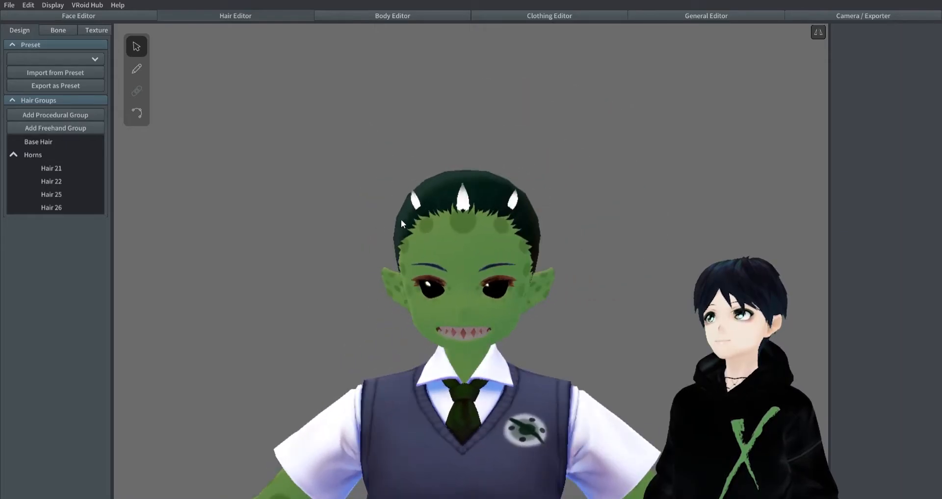
pyautogui.moveTo(599, 289); pyautogui.dragTo(603, 231, button='middle')
pyautogui.moveTo(603, 232); pyautogui.dragTo(590, 238, button='right')
pyautogui.scroll(5, 533, 174)
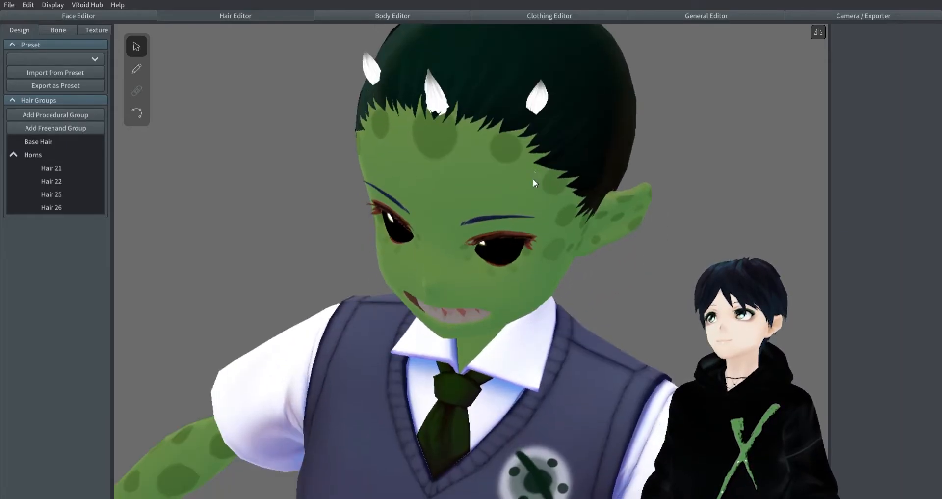
pyautogui.moveTo(534, 173); pyautogui.dragTo(502, 237, button='middle')
# - Fine-tune the upper front and rear guide points of the Horns guide mesh to adjust the horns' tilt
pyautogui.click(61, 155)
pyautogui.moveTo(410, 212); pyautogui.dragTo(511, 166, button='right')
pyautogui.moveTo(607, 84); pyautogui.dragTo(574, 93)
pyautogui.click(628, 68)
pyautogui.click(397, 78)
pyautogui.click(61, 155)
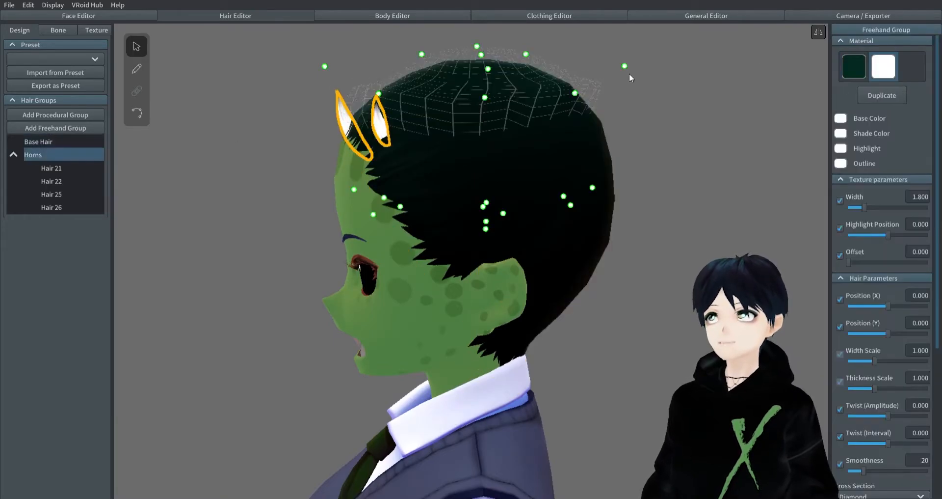
pyautogui.moveTo(323, 67); pyautogui.dragTo(313, 74)
pyautogui.moveTo(284, 106); pyautogui.dragTo(325, 119, button='right')
# - Check the side horn's control points and move the base of the centre strand Hair 22 slightly inward
pyautogui.click(663, 119)
pyautogui.moveTo(663, 119); pyautogui.dragTo(497, 133, button='right')
pyautogui.click(392, 119)
pyautogui.click(138, 112)
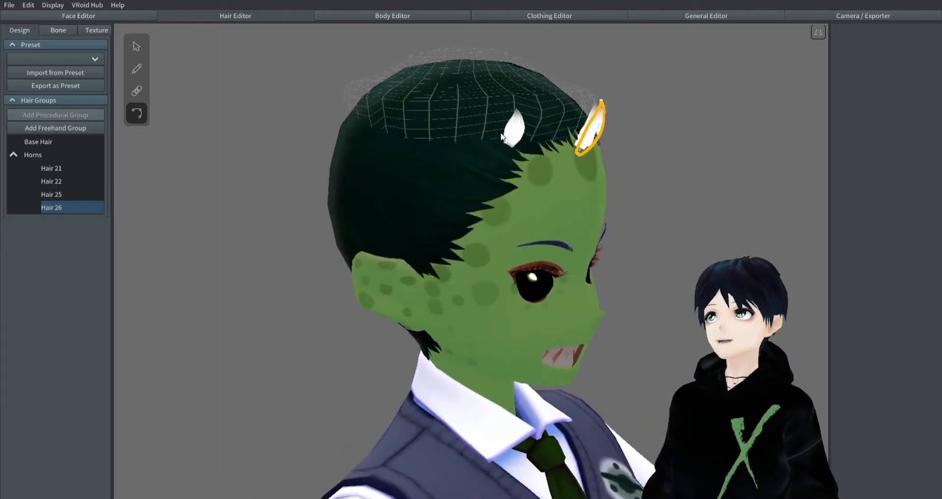
pyautogui.click(510, 148)
pyautogui.moveTo(730, 163); pyautogui.dragTo(540, 162, button='right')
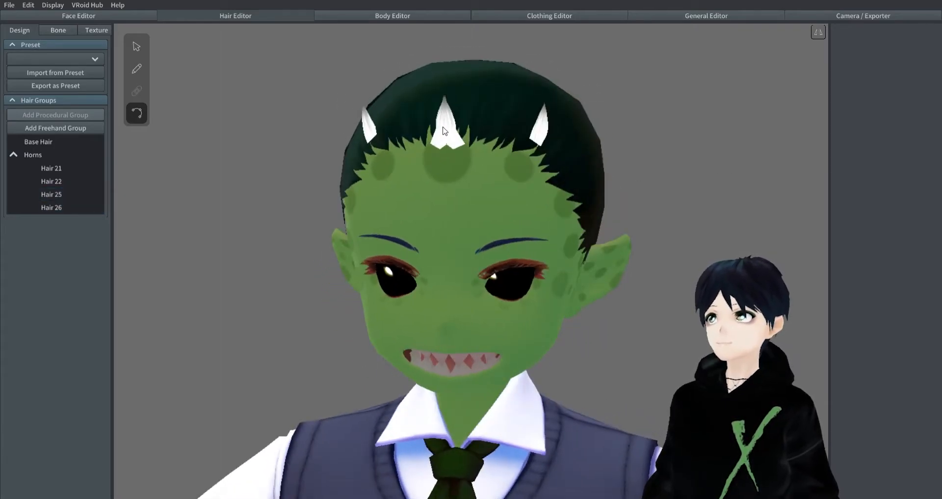
pyautogui.click(470, 160)
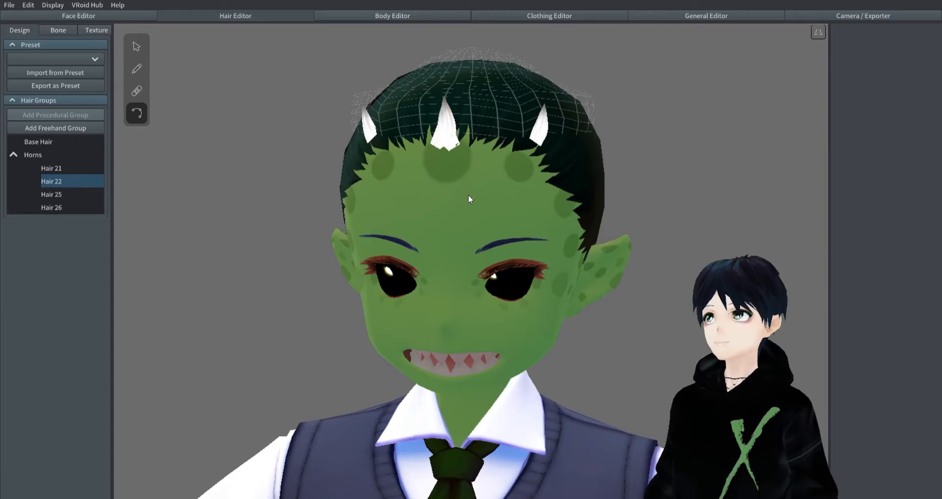
# - Bring the base control points of both centre strands together over the forehead spot to form a single horn
pyautogui.click(33, 156)
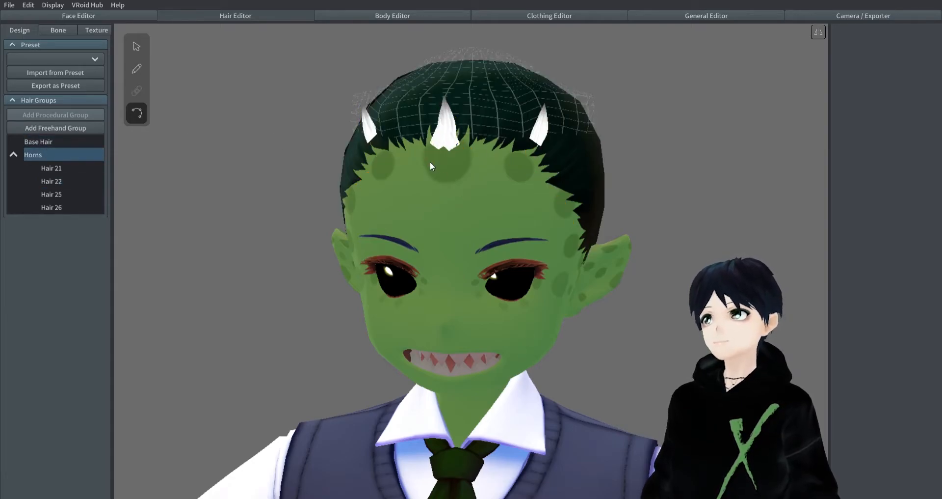
pyautogui.moveTo(426, 197); pyautogui.dragTo(438, 198)
pyautogui.click(370, 171)
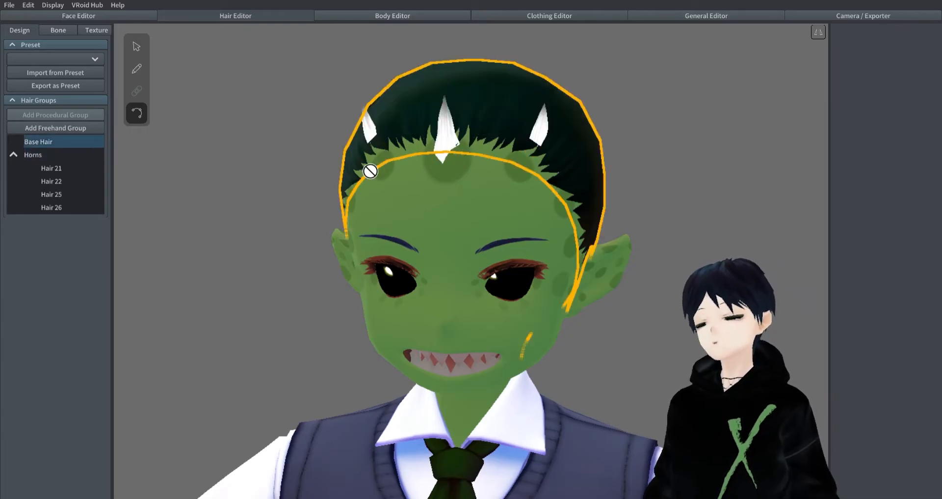
pyautogui.click(49, 208)
pyautogui.click(51, 182)
pyautogui.moveTo(470, 193); pyautogui.dragTo(459, 198)
pyautogui.click(613, 184)
pyautogui.moveTo(612, 184); pyautogui.dragTo(604, 158, button='right')
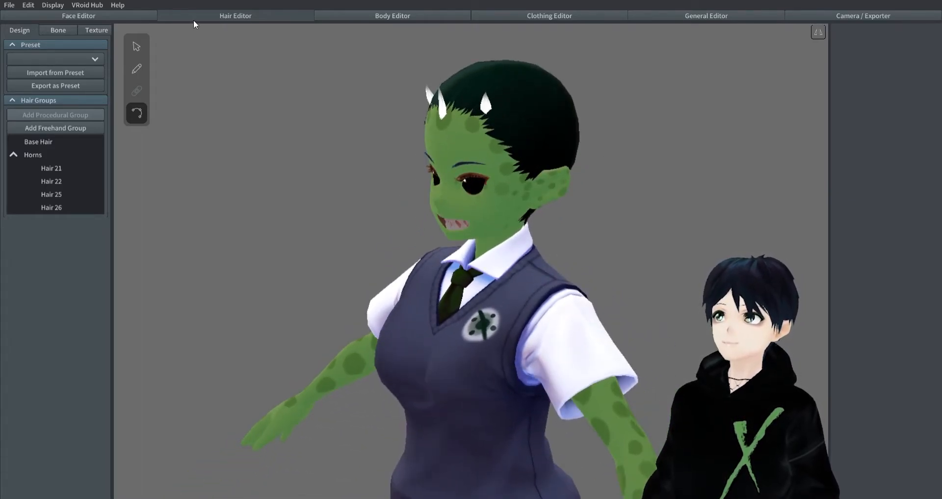
# - Paint over the default image of the horns' hair texture in solid white FFFFFF
pyautogui.click(89, 28)
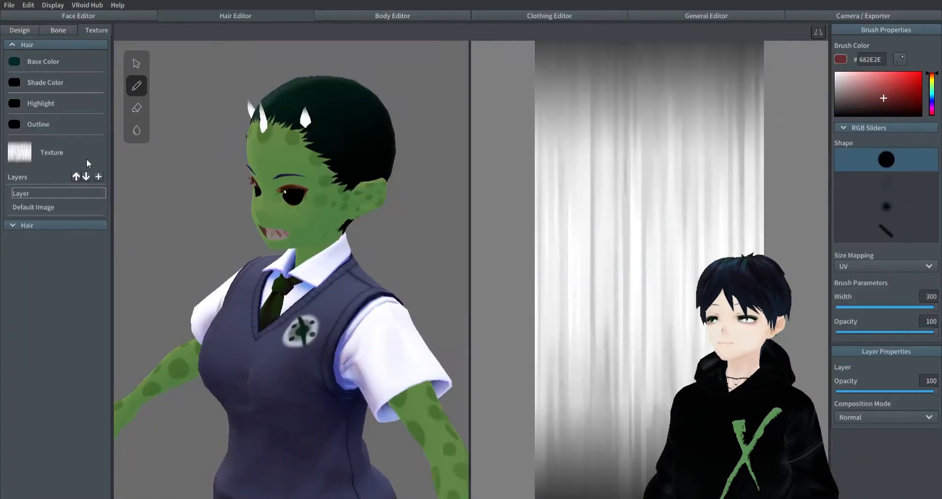
pyautogui.click(12, 225)
pyautogui.click(40, 386)
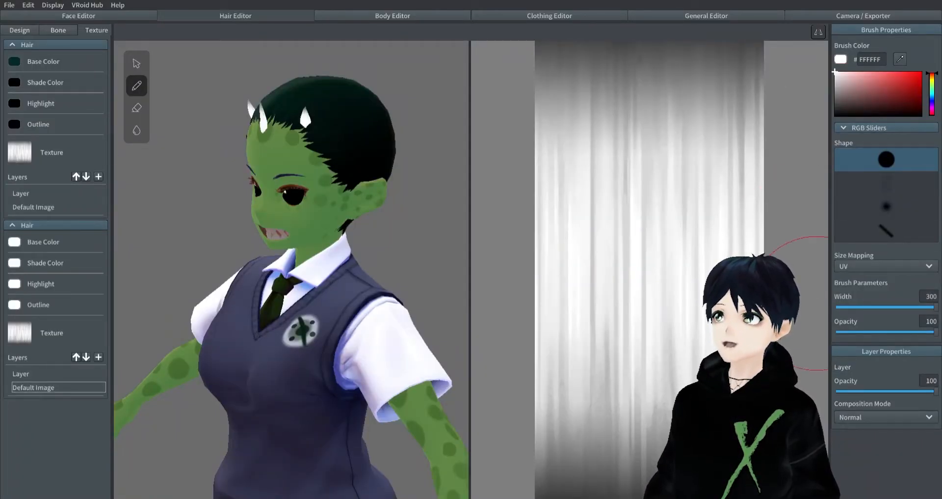
pyautogui.moveTo(599, 78)
pyautogui.mouseDown()
pyautogui.moveTo(557, 432)
pyautogui.moveTo(677, 179)
pyautogui.moveTo(692, 235)
pyautogui.mouseUp()
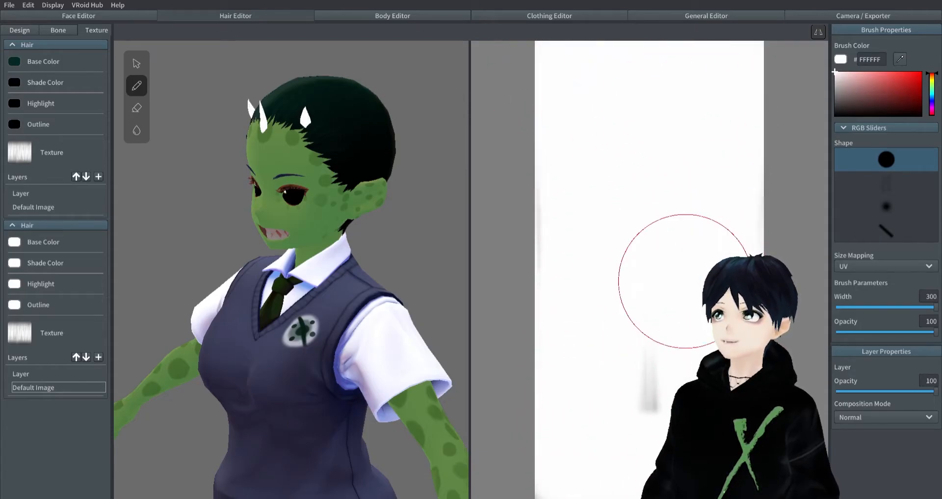
pyautogui.scroll(5, 340, 239)
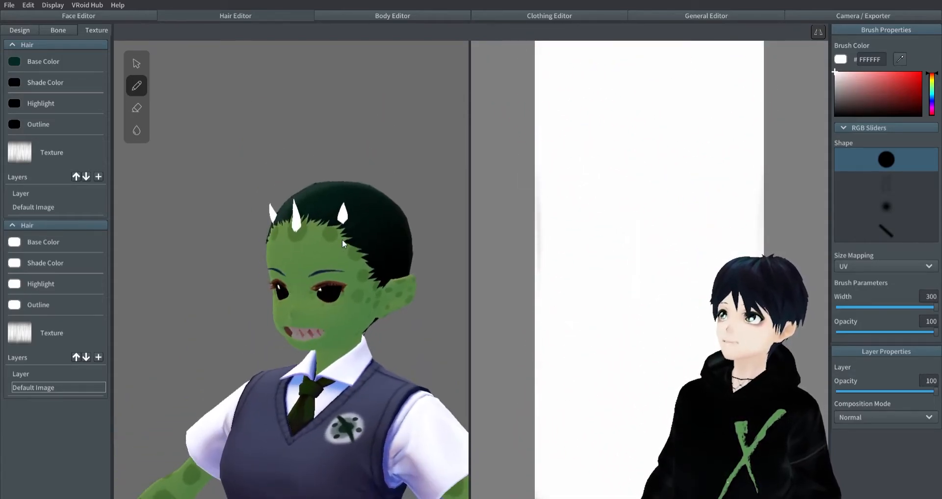
# - Set the horn texture brush to grey 605C5C with a width of 86 and check the horns from the side
pyautogui.click(843, 98)
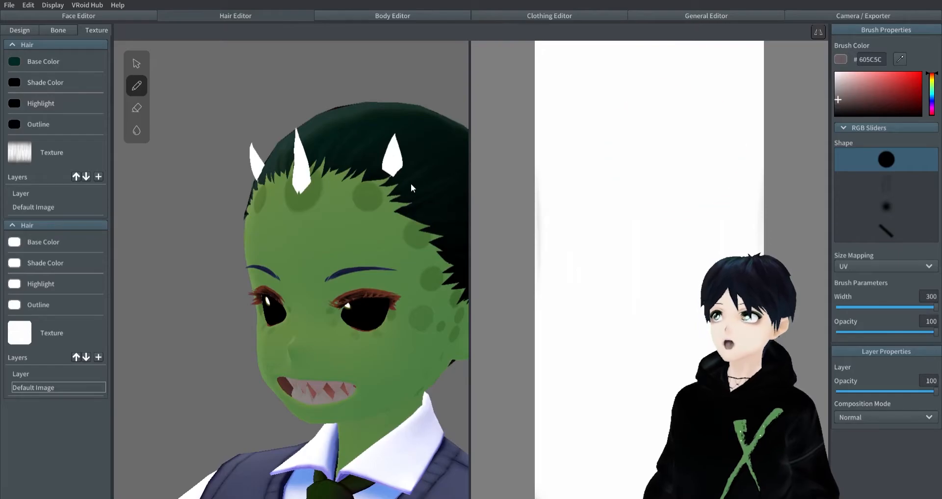
pyautogui.moveTo(402, 163); pyautogui.dragTo(280, 187, button='right')
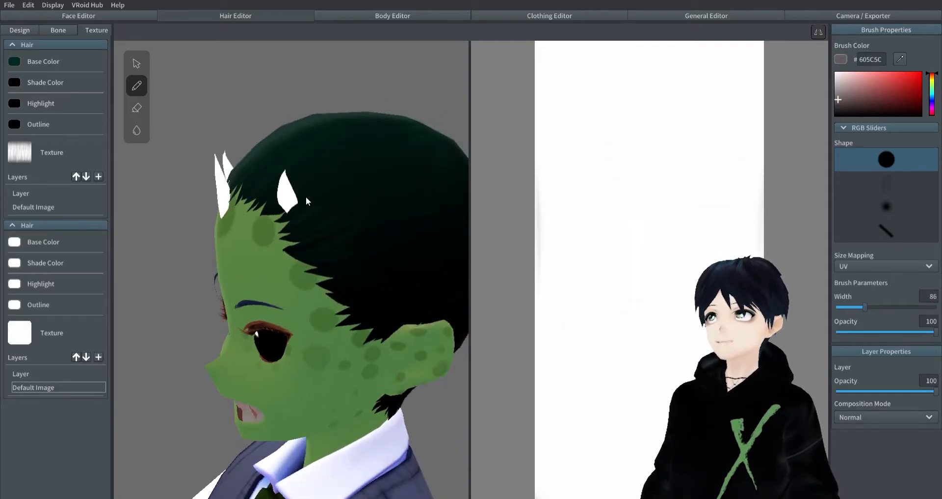
pyautogui.scroll(-3, 659, 338)
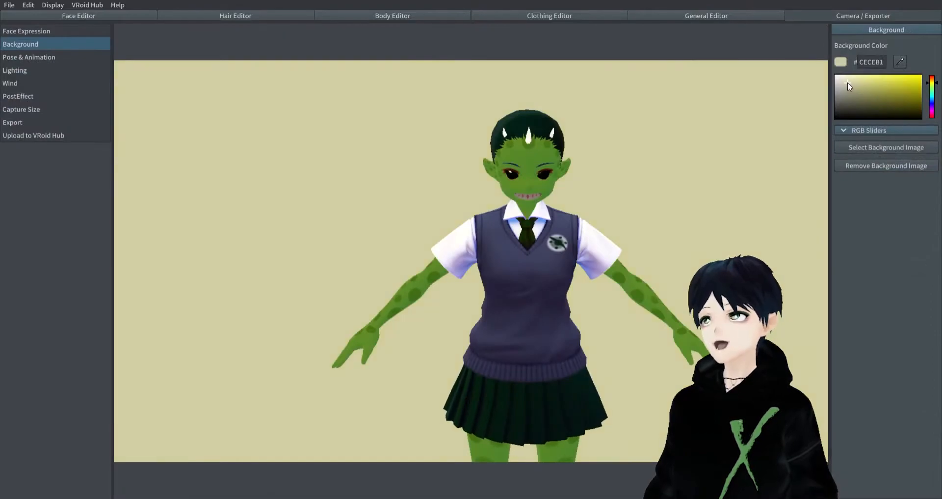
pyautogui.moveTo(474, 205); pyautogui.dragTo(531, 200, button='right')
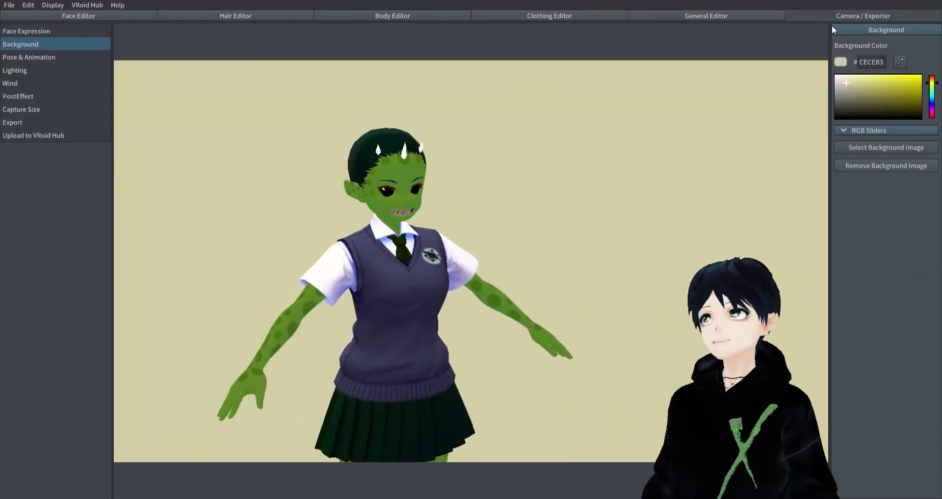
# - Preview the character with the Running and Walking female animations to check the horns in motion
pyautogui.click(78, 58)
pyautogui.click(867, 194)
pyautogui.click(848, 208)
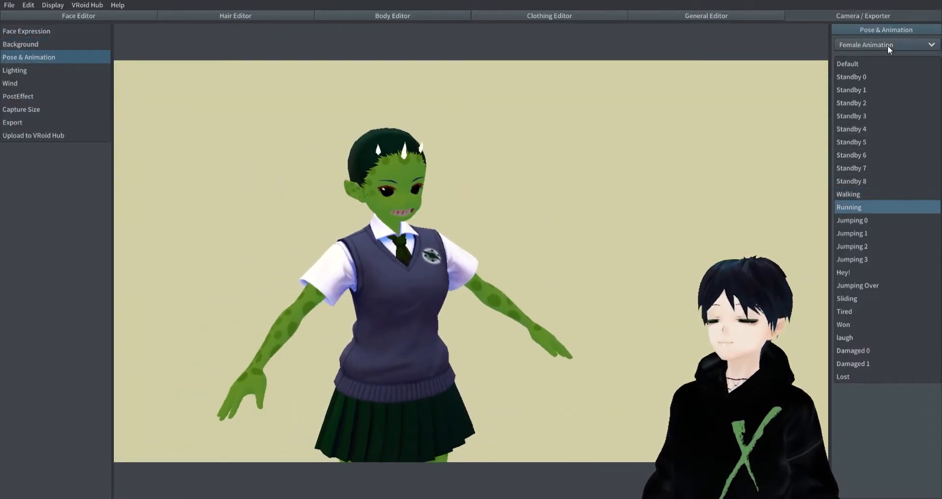
pyautogui.click(888, 45)
pyautogui.click(881, 71)
pyautogui.click(880, 60)
pyautogui.click(864, 194)
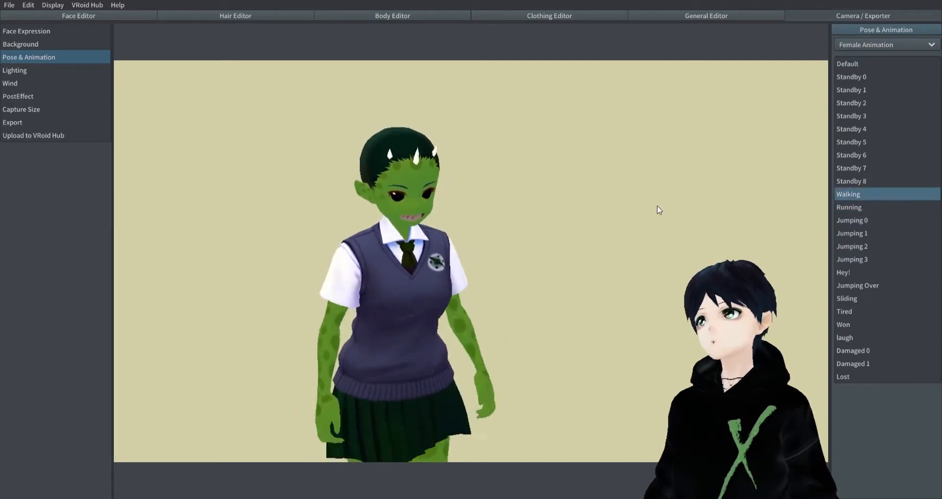
pyautogui.moveTo(600, 225)
pyautogui.mouseDown(button='right')
pyautogui.moveTo(659, 224)
pyautogui.moveTo(597, 222)
pyautogui.mouseUp(button='right')
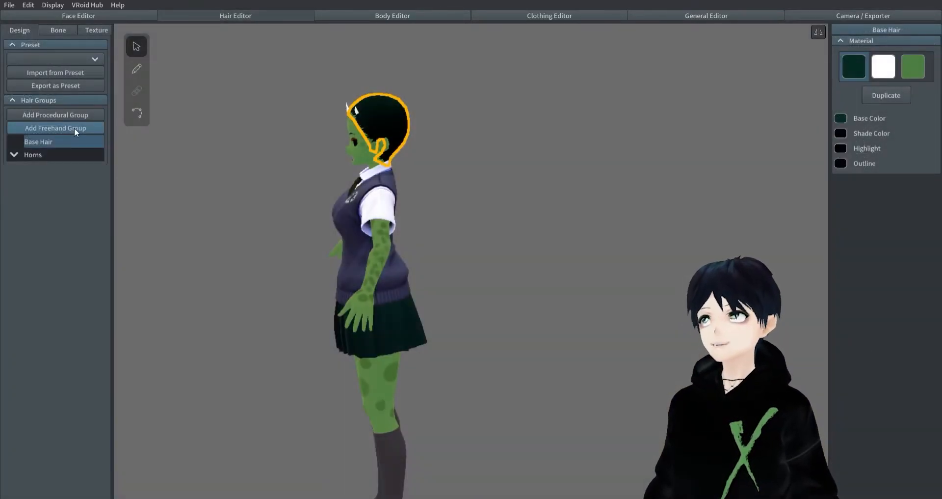
# - Add a new freehand hair group and reshape its guide mesh down the back, flaring outward below the waist
pyautogui.click(74, 128)
pyautogui.moveTo(439, 348); pyautogui.dragTo(436, 322)
pyautogui.moveTo(412, 137); pyautogui.dragTo(392, 249)
pyautogui.moveTo(409, 109); pyautogui.dragTo(390, 210)
pyautogui.moveTo(392, 216); pyautogui.dragTo(443, 225, button='right')
pyautogui.moveTo(436, 131); pyautogui.dragTo(736, 365, button='right')
# - Set the new group's width and thickness scale to 3.000, its cross section to Flat and its curve to Squid
pyautogui.moveTo(876, 390); pyautogui.dragTo(932, 393)
pyautogui.moveTo(878, 419); pyautogui.dragTo(940, 423)
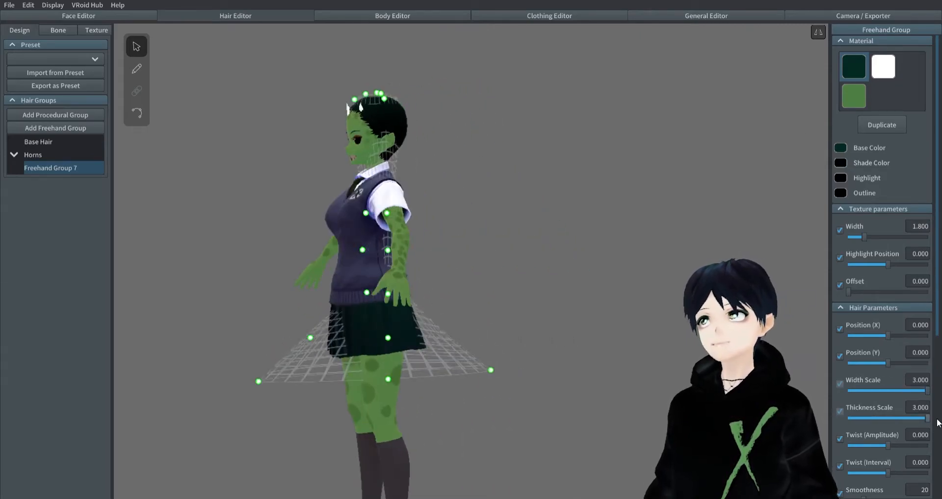
pyautogui.scroll(-2, 903, 376)
pyautogui.scroll(-3, 879, 343)
pyautogui.click(902, 297)
pyautogui.click(886, 345)
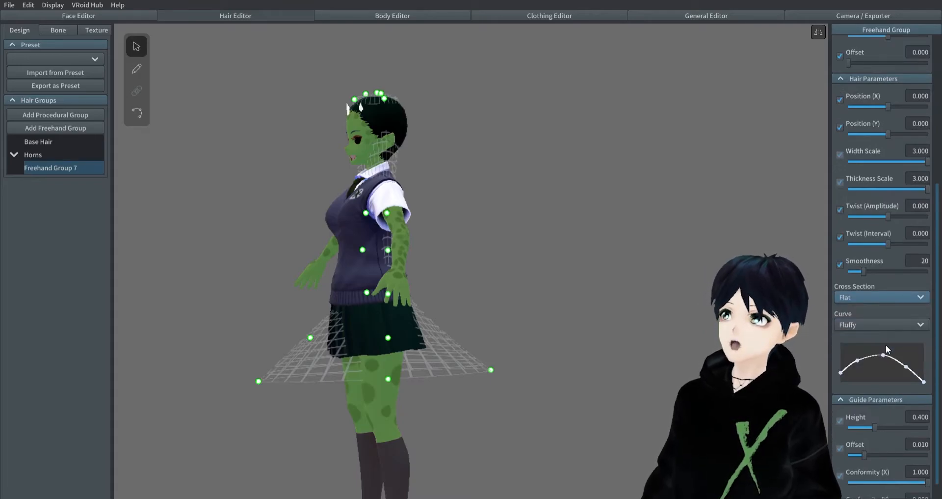
pyautogui.click(902, 325)
pyautogui.click(883, 366)
# - Set the hair brush width to 0.100, undo the mirrored trial strand on the back and turn off symmetrical drawing
pyautogui.moveTo(790, 340); pyautogui.dragTo(306, 190, button='right')
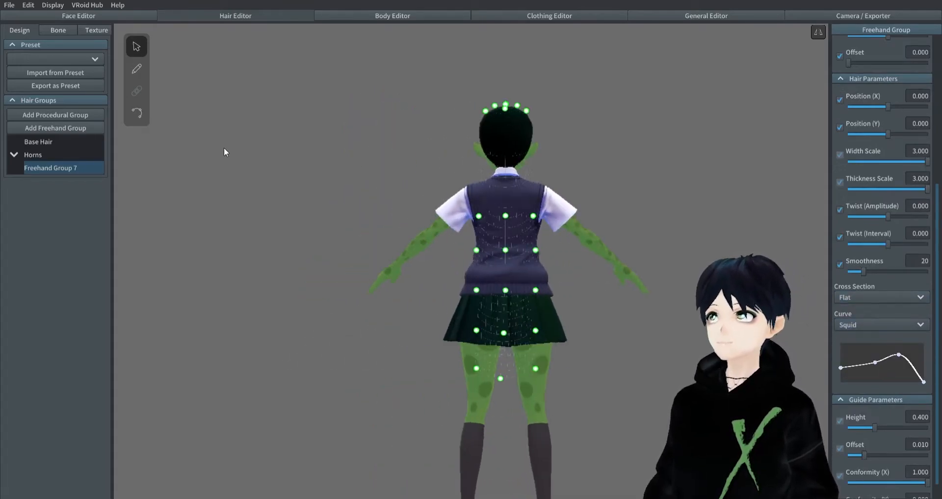
pyautogui.click(136, 69)
pyautogui.moveTo(894, 222); pyautogui.dragTo(928, 223)
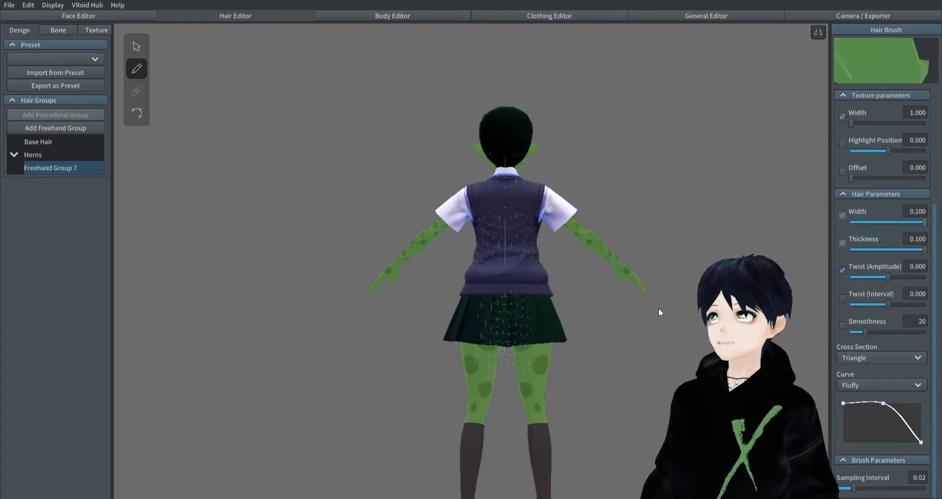
pyautogui.moveTo(507, 292); pyautogui.dragTo(511, 373)
pyautogui.moveTo(417, 437)
pyautogui.mouseDown(button='right')
pyautogui.moveTo(472, 412)
pyautogui.moveTo(496, 359)
pyautogui.mouseUp(button='right')
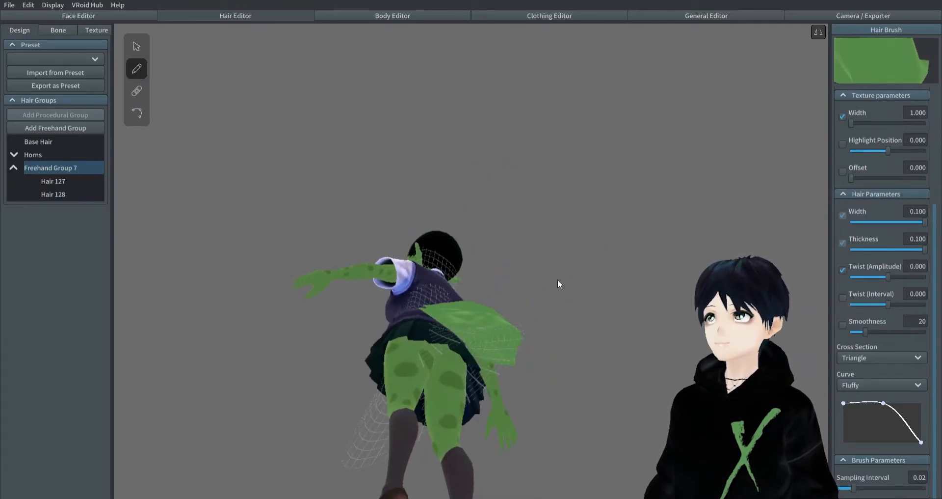
pyautogui.hotkey('ctrl', 'z')
pyautogui.click(819, 33)
pyautogui.moveTo(786, 83); pyautogui.dragTo(662, 226, button='right')
pyautogui.moveTo(549, 277)
pyautogui.mouseDown()
pyautogui.moveTo(508, 299)
pyautogui.moveTo(491, 423)
pyautogui.mouseUp()
pyautogui.moveTo(491, 423)
pyautogui.mouseDown(button='right')
pyautogui.moveTo(466, 396)
pyautogui.moveTo(489, 411)
pyautogui.mouseUp(button='right')
pyautogui.hotkey('ctrl', 'z')
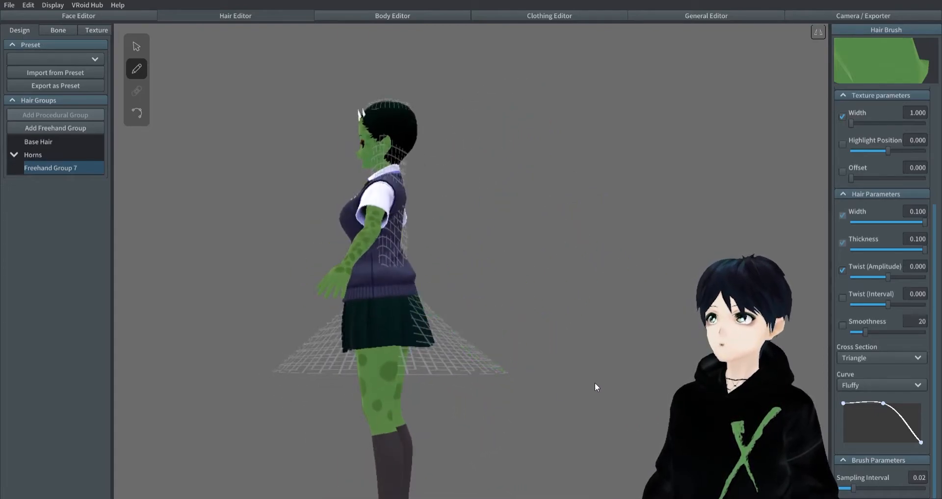
pyautogui.moveTo(596, 381); pyautogui.dragTo(409, 267, button='right')
pyautogui.moveTo(408, 267)
pyautogui.mouseDown()
pyautogui.moveTo(447, 333)
pyautogui.moveTo(427, 383)
pyautogui.mouseUp()
pyautogui.moveTo(427, 383)
pyautogui.mouseDown(button='right')
pyautogui.moveTo(522, 400)
pyautogui.moveTo(496, 387)
pyautogui.mouseUp(button='right')
pyautogui.hotkey('ctrl', 'z')
# - Draw a single green tail strand down the centre of the rear guide mesh and select it
pyautogui.moveTo(497, 252); pyautogui.dragTo(506, 466)
pyautogui.moveTo(472, 344); pyautogui.dragTo(241, 160, button='right')
pyautogui.click(54, 181)
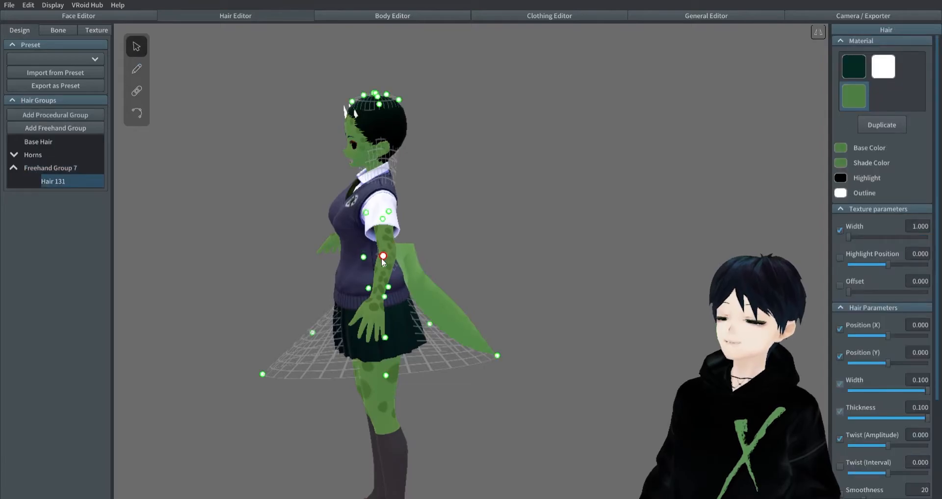
# - Lower the guide mesh's upper points from the head to the collar and tuck the lower rear points toward the body
pyautogui.moveTo(376, 93); pyautogui.dragTo(341, 194)
pyautogui.moveTo(412, 255); pyautogui.dragTo(420, 236, button='right')
pyautogui.moveTo(625, 155)
pyautogui.mouseDown(button='right')
pyautogui.moveTo(596, 155)
pyautogui.moveTo(625, 154)
pyautogui.mouseUp(button='right')
pyautogui.moveTo(499, 368)
pyautogui.mouseDown()
pyautogui.moveTo(509, 343)
pyautogui.moveTo(471, 372)
pyautogui.moveTo(486, 373)
pyautogui.mouseUp()
pyautogui.moveTo(427, 332); pyautogui.dragTo(412, 337)
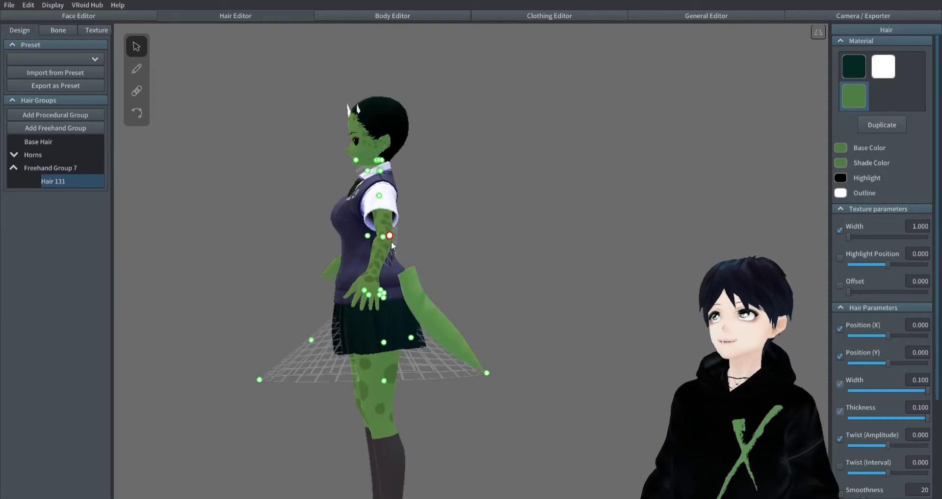
# - Lower the guide points at the neck and shoulders to waist level so the tail's path starts from the lower back
pyautogui.moveTo(379, 195); pyautogui.dragTo(379, 242)
pyautogui.moveTo(381, 171); pyautogui.dragTo(391, 222)
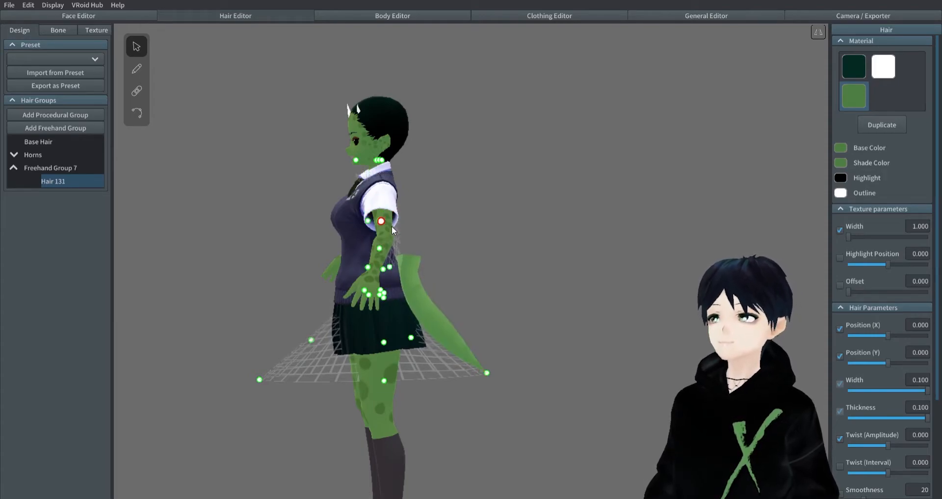
pyautogui.moveTo(393, 167); pyautogui.dragTo(369, 238)
pyautogui.moveTo(368, 245); pyautogui.dragTo(534, 243, button='right')
# - Raise the guide's rear tip and pull a waist-level guide point outward behind the back
pyautogui.moveTo(492, 369); pyautogui.dragTo(450, 349)
pyautogui.moveTo(392, 265); pyautogui.dragTo(409, 269)
pyautogui.moveTo(450, 348); pyautogui.dragTo(474, 352)
pyautogui.moveTo(395, 255); pyautogui.dragTo(428, 251)
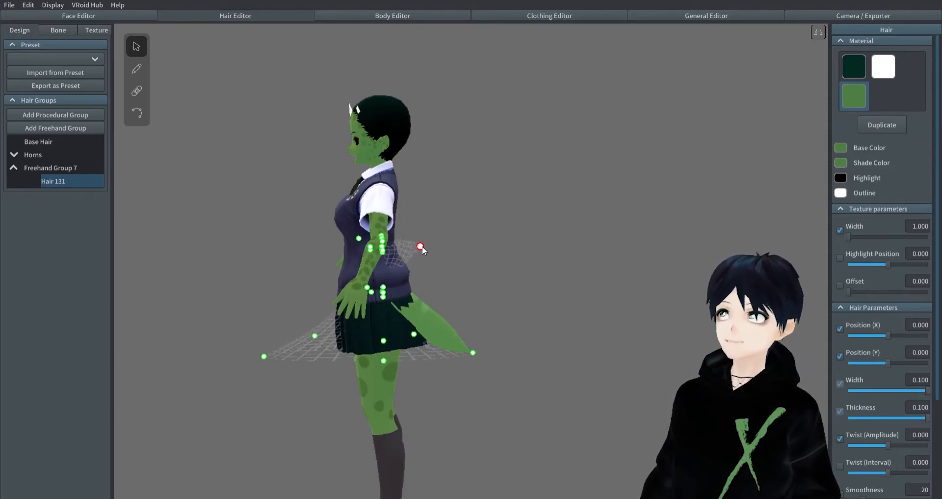
# - Narrow the tail strand to a width of 0.044 and check the character in the camera view
pyautogui.moveTo(422, 246); pyautogui.dragTo(480, 275, button='right')
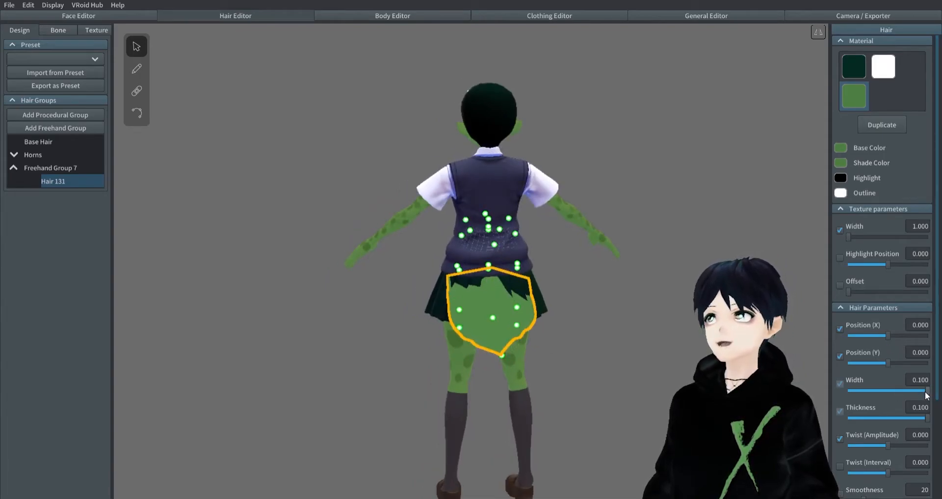
pyautogui.click(691, 331)
pyautogui.moveTo(691, 331)
pyautogui.mouseDown(button='right')
pyautogui.moveTo(640, 293)
pyautogui.moveTo(699, 328)
pyautogui.mouseUp(button='right')
pyautogui.click(881, 19)
pyautogui.click(235, 15)
# - Pull the guide's waist and lower outer points farther from the body to lengthen the tail
pyautogui.moveTo(490, 217)
pyautogui.mouseDown(button='right')
pyautogui.moveTo(249, 202)
pyautogui.moveTo(289, 214)
pyautogui.mouseUp(button='right')
pyautogui.click(441, 328)
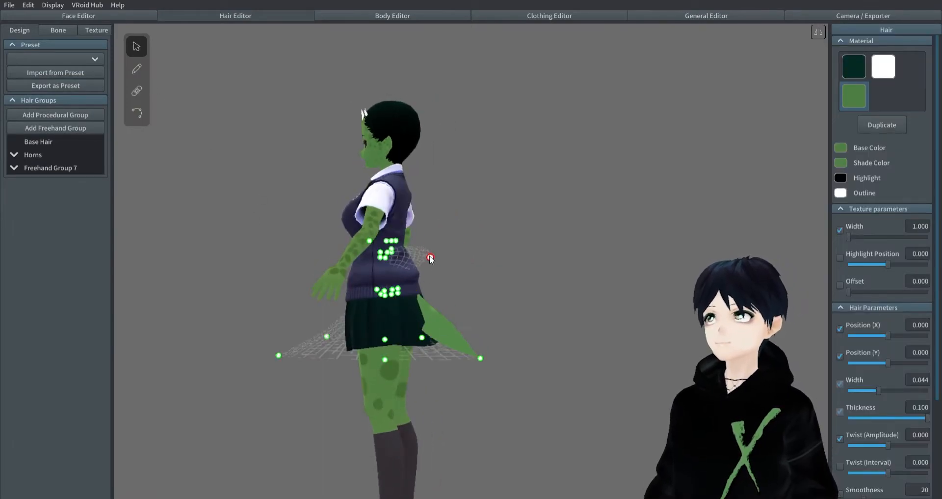
pyautogui.moveTo(462, 257); pyautogui.dragTo(465, 257)
pyautogui.moveTo(397, 240); pyautogui.dragTo(441, 242)
pyautogui.moveTo(281, 353); pyautogui.dragTo(234, 352)
pyautogui.moveTo(481, 357); pyautogui.dragTo(520, 349)
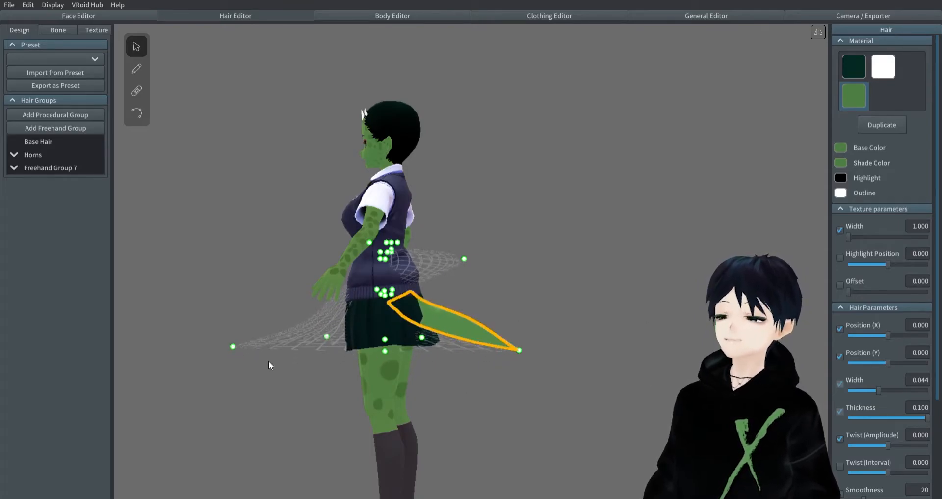
# - Try shifting the tail guide's lower points, undo the shift and check the tail from behind
pyautogui.click(224, 347)
pyautogui.moveTo(393, 350); pyautogui.dragTo(261, 360, button='right')
pyautogui.hotkey('ctrl', 'z')
pyautogui.moveTo(218, 377); pyautogui.dragTo(189, 384)
pyautogui.moveTo(555, 379); pyautogui.dragTo(377, 119, button='right')
pyautogui.click(550, 362)
pyautogui.click(461, 334)
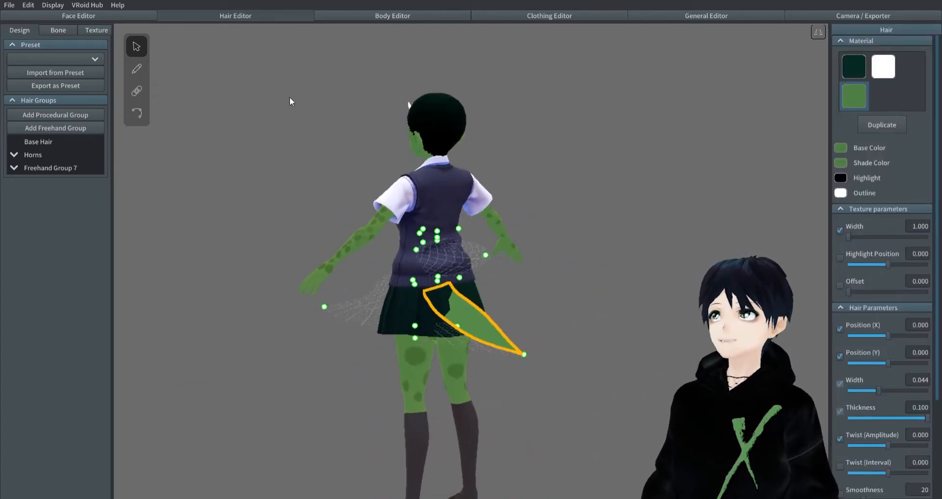
# - Select the tail material's paint layer and set the brush to green 436B32 with a width of 108
pyautogui.click(95, 31)
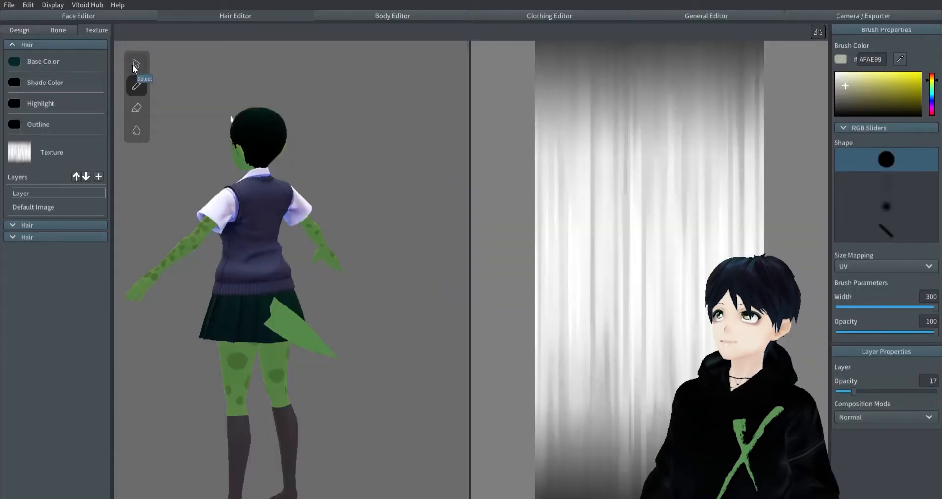
pyautogui.click(18, 237)
pyautogui.click(38, 384)
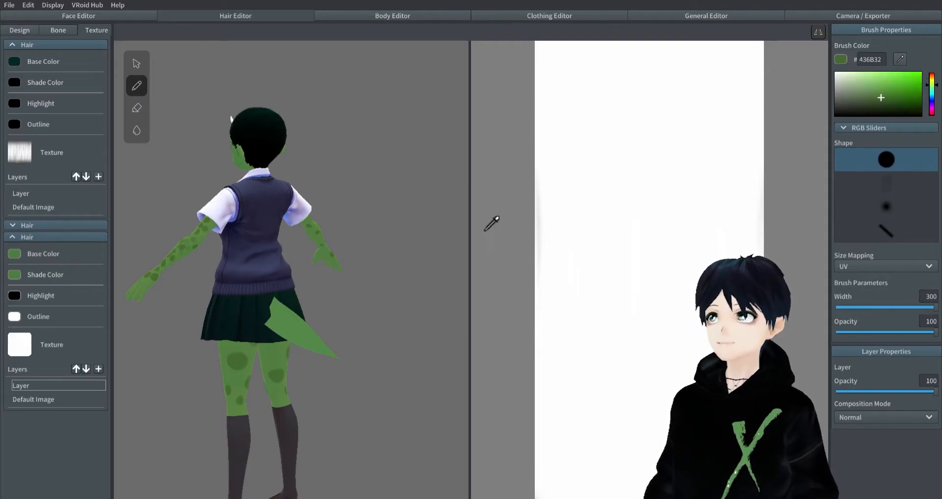
pyautogui.click(873, 307)
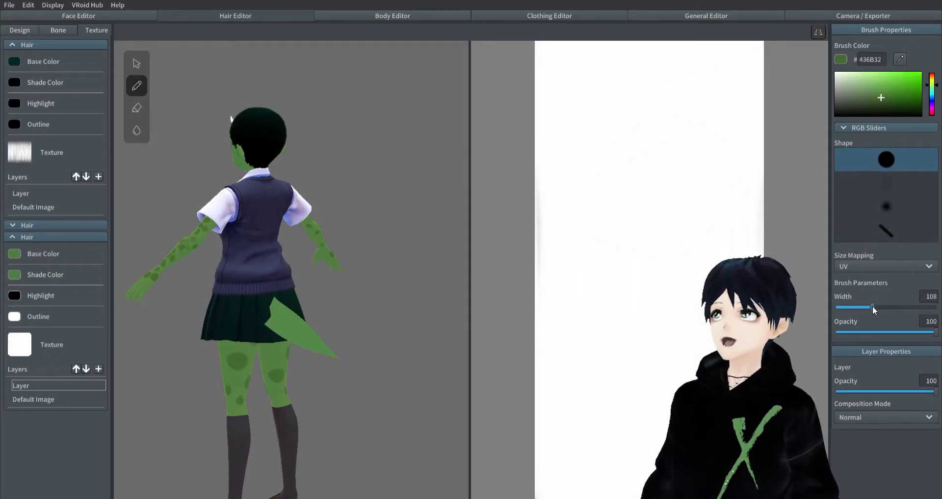
# - Paint large green spots on the tail texture and scatter small ones between them with a brush width of 31
pyautogui.moveTo(422, 224); pyautogui.dragTo(392, 246, button='right')
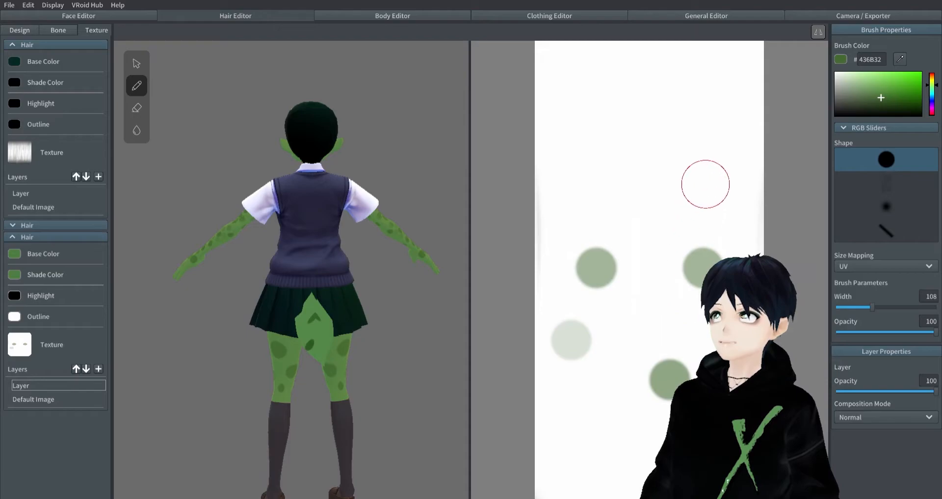
pyautogui.click(725, 155)
pyautogui.moveTo(377, 212); pyautogui.dragTo(417, 200, button='right')
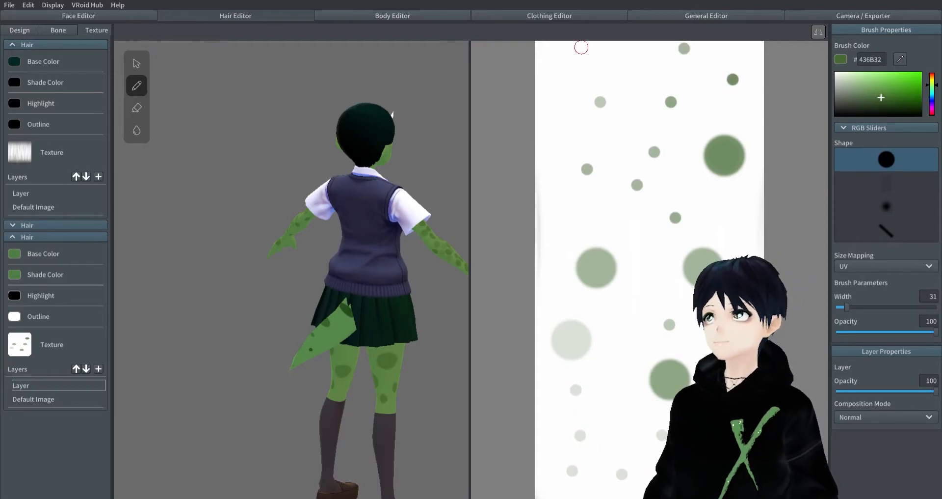
pyautogui.moveTo(323, 302)
pyautogui.mouseDown(button='right')
pyautogui.moveTo(359, 295)
pyautogui.moveTo(382, 252)
pyautogui.moveTo(340, 297)
pyautogui.mouseUp(button='right')
# - Preview the spotted tail on the character in the Standby 2 animation
pyautogui.click(440, 13)
pyautogui.moveTo(416, 109); pyautogui.dragTo(830, 5, button='right')
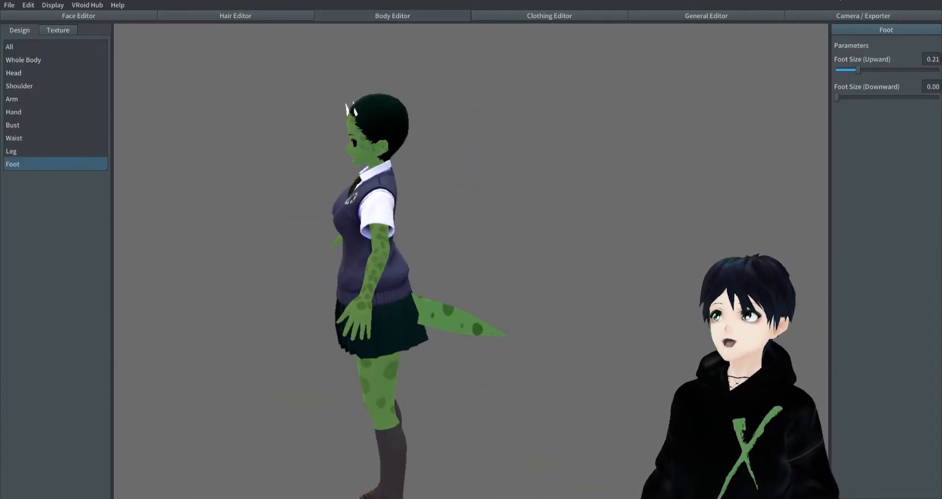
pyautogui.click(855, 16)
pyautogui.moveTo(620, 137); pyautogui.dragTo(547, 185, button='right')
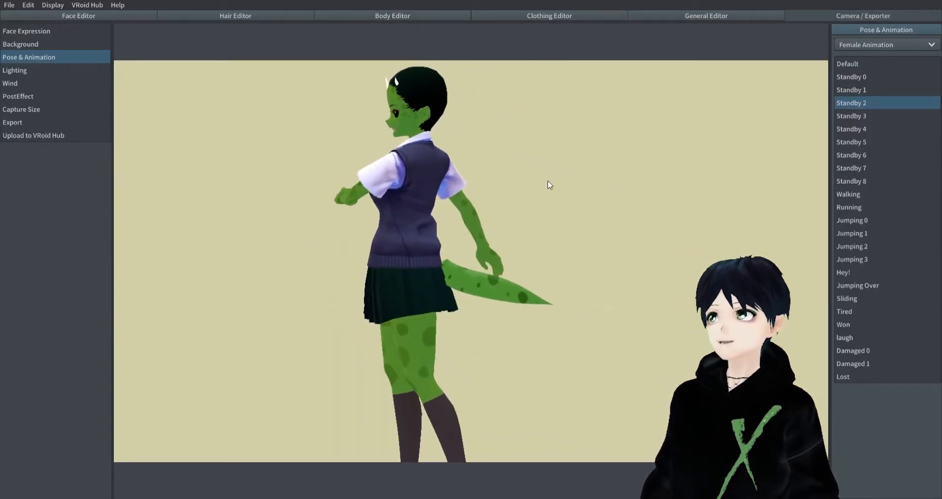
# - Raise the guide point at the tail's tip to shoulder height so the tail points upward behind the back
pyautogui.click(352, 18)
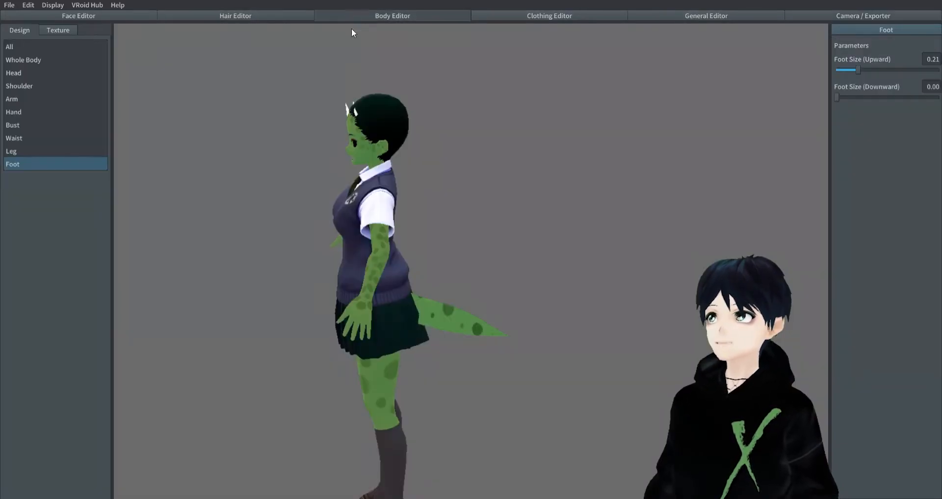
pyautogui.click(209, 19)
pyautogui.moveTo(522, 378)
pyautogui.mouseDown(button='right')
pyautogui.moveTo(488, 384)
pyautogui.moveTo(464, 370)
pyautogui.moveTo(523, 376)
pyautogui.mouseUp(button='right')
pyautogui.moveTo(517, 347); pyautogui.dragTo(522, 199)
pyautogui.moveTo(565, 238)
pyautogui.mouseDown(button='right')
pyautogui.moveTo(511, 276)
pyautogui.moveTo(566, 244)
pyautogui.mouseUp(button='right')
# - Preview the raised tail with the Walking and Running animations and the other poses in the list
pyautogui.click(891, 17)
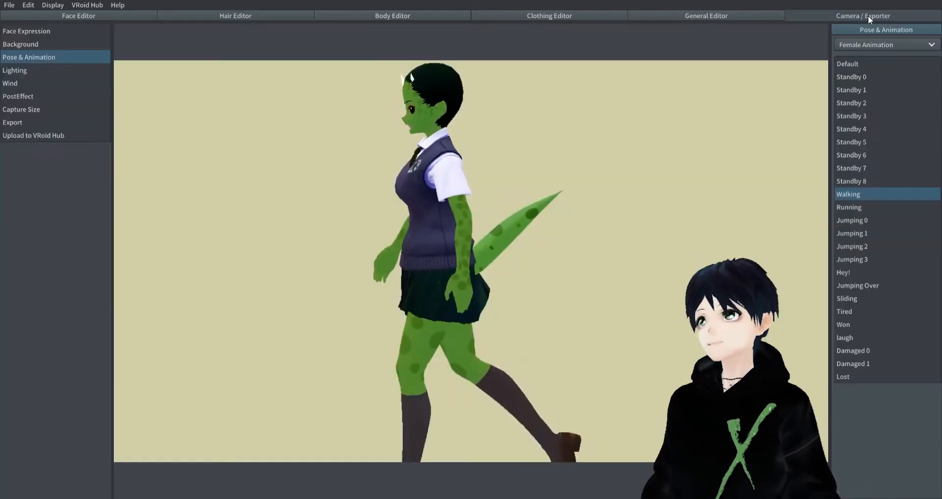
pyautogui.moveTo(650, 162); pyautogui.dragTo(756, 213, button='right')
pyautogui.click(864, 207)
pyautogui.press('Up')
pyautogui.press('Up')
pyautogui.press('Up')
pyautogui.press('Up')
pyautogui.press('Up')
pyautogui.press('Up')
pyautogui.press('Up')
pyautogui.press('Up')
pyautogui.press('Up')
pyautogui.press('Up')
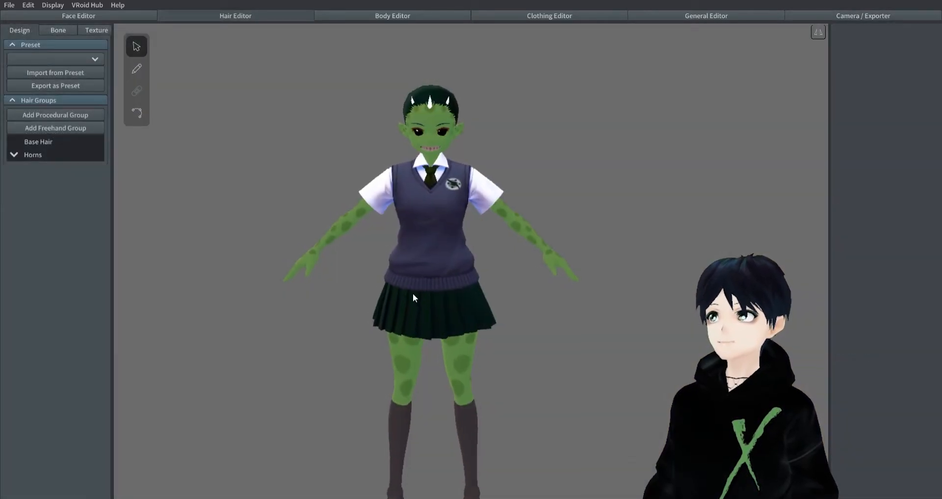
# - Add a new freehand hair group and rename it Tail
pyautogui.moveTo(470, 135); pyautogui.dragTo(428, 252, button='right')
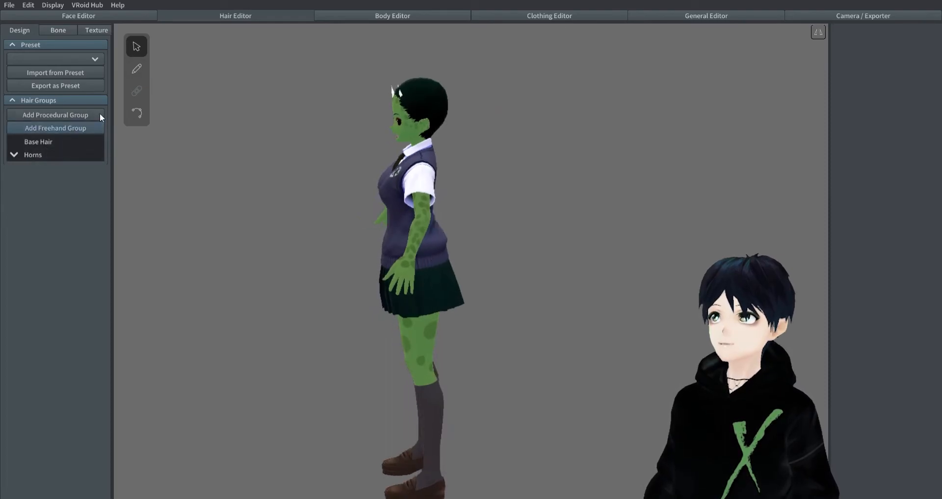
pyautogui.click(48, 131)
pyautogui.rightClick(52, 167)
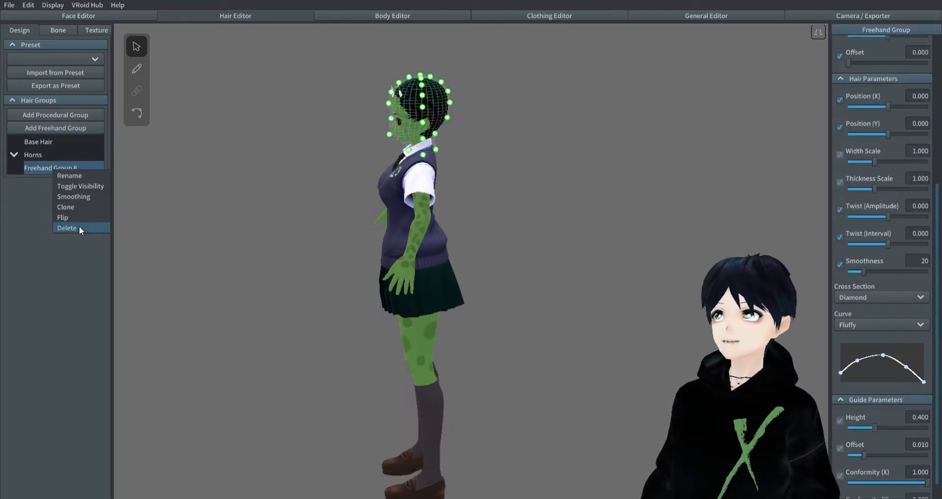
pyautogui.click(88, 176)
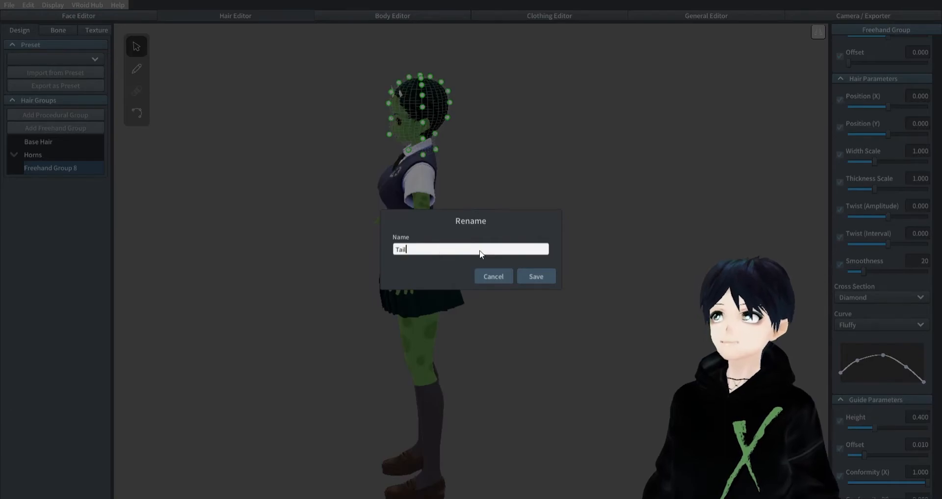
pyautogui.write('Tail')
pyautogui.click(526, 277)
# - Move the Tail group's guide points down from the head to the hips, flaring the mesh out behind the thighs
pyautogui.moveTo(455, 163); pyautogui.dragTo(501, 364)
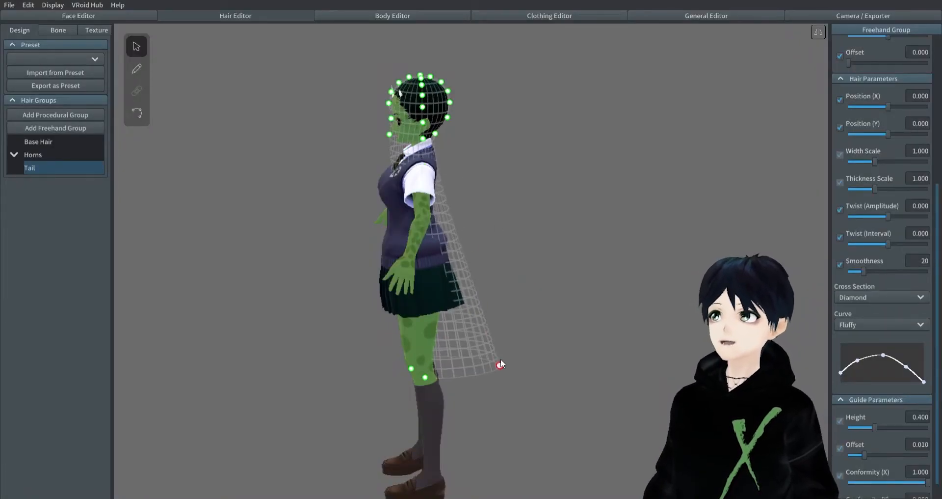
pyautogui.moveTo(436, 136); pyautogui.dragTo(475, 329)
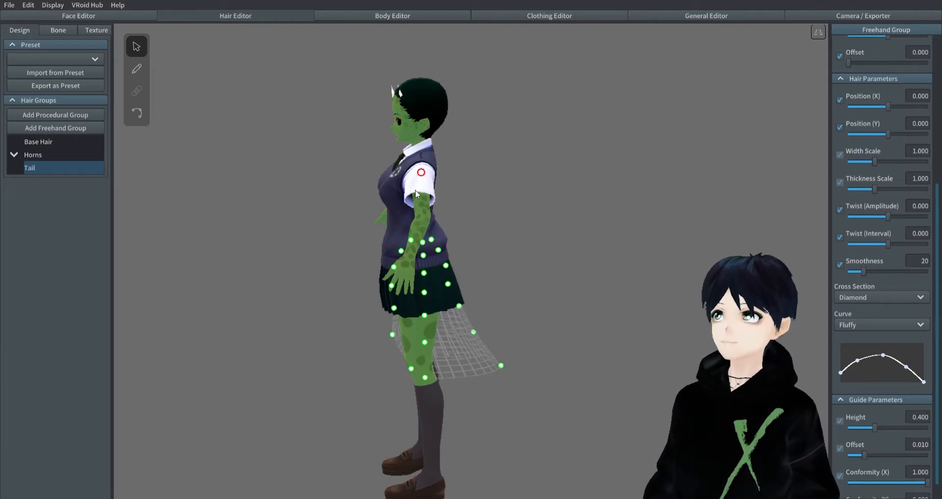
pyautogui.moveTo(456, 251); pyautogui.dragTo(536, 281, button='right')
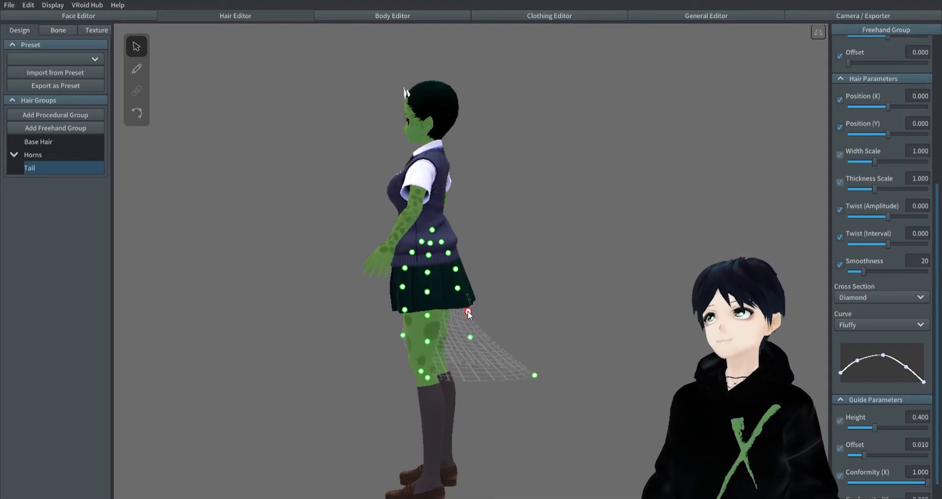
pyautogui.moveTo(470, 339); pyautogui.dragTo(474, 321)
pyautogui.moveTo(535, 375); pyautogui.dragTo(526, 355)
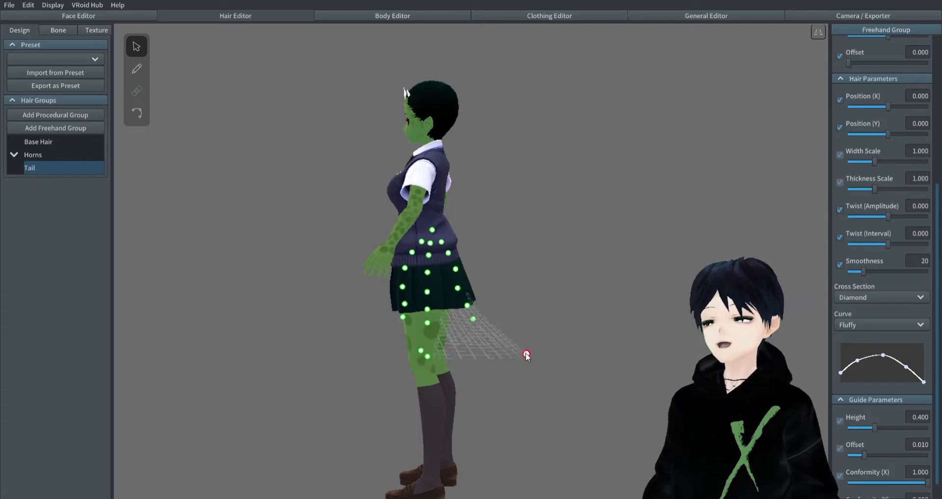
# - Reset the hair brush's Fluffy curve and reshape it to start at full width and taper to a point at the end
pyautogui.moveTo(521, 339); pyautogui.dragTo(430, 294, button='right')
pyautogui.click(137, 68)
pyautogui.scroll(5, 901, 183)
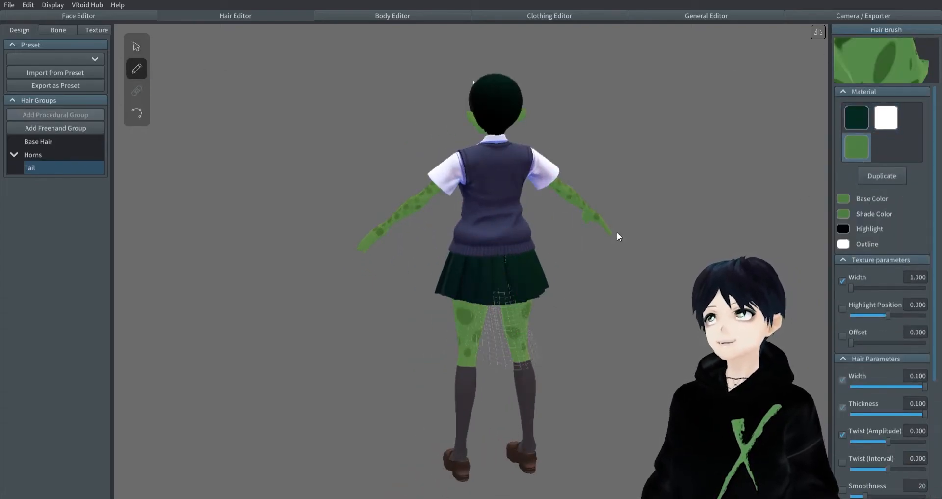
pyautogui.scroll(-1, 847, 313)
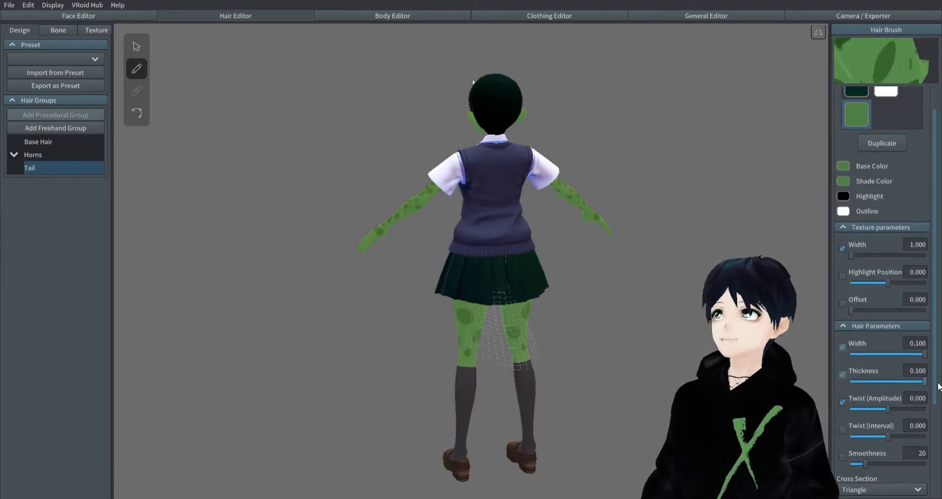
pyautogui.scroll(-4, 898, 375)
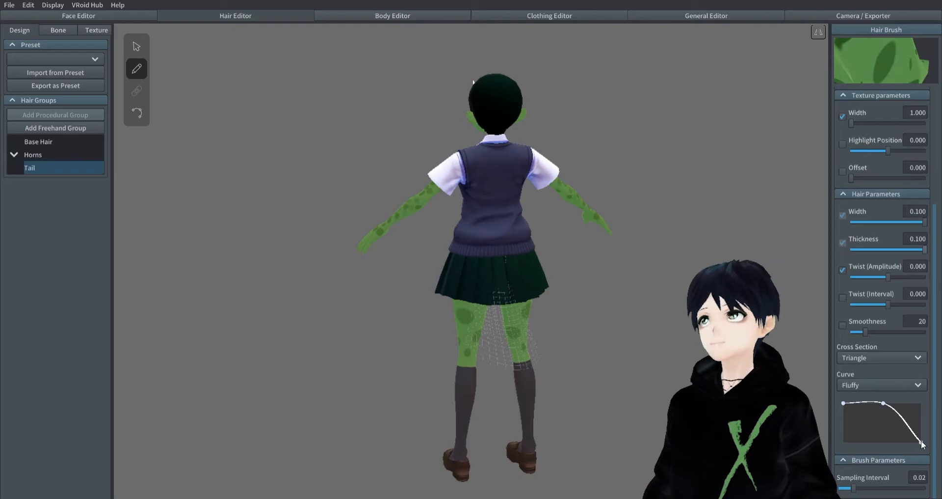
pyautogui.click(909, 386)
pyautogui.click(890, 402)
pyautogui.click(890, 386)
pyautogui.click(891, 396)
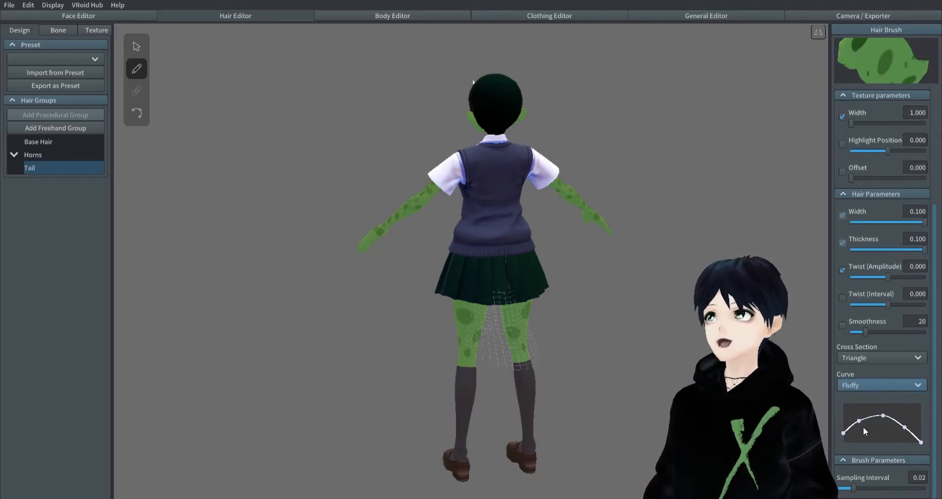
pyautogui.moveTo(844, 432); pyautogui.dragTo(907, 411)
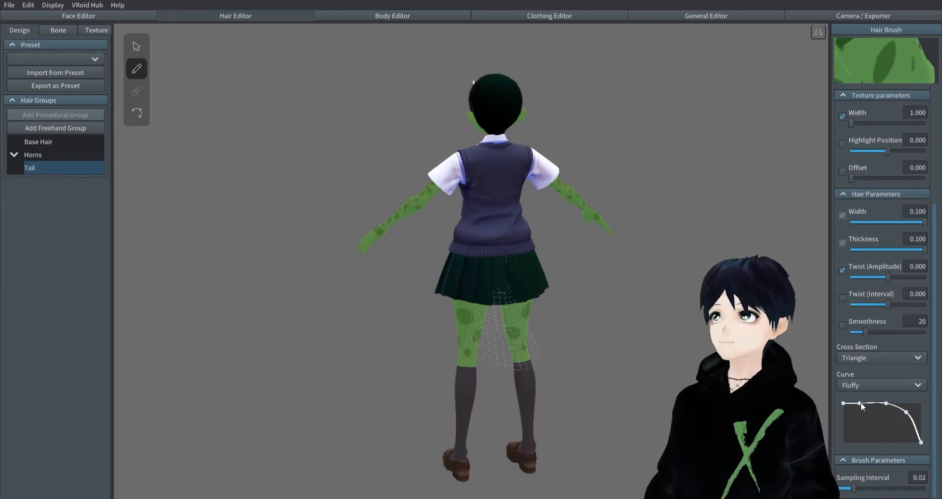
# - Draw a single spotted tail strand down the guide mesh from the back of the skirt to the mesh's lower edge
pyautogui.moveTo(609, 310); pyautogui.dragTo(584, 308, button='right')
pyautogui.scroll(3, 893, 337)
pyautogui.scroll(-3, 893, 337)
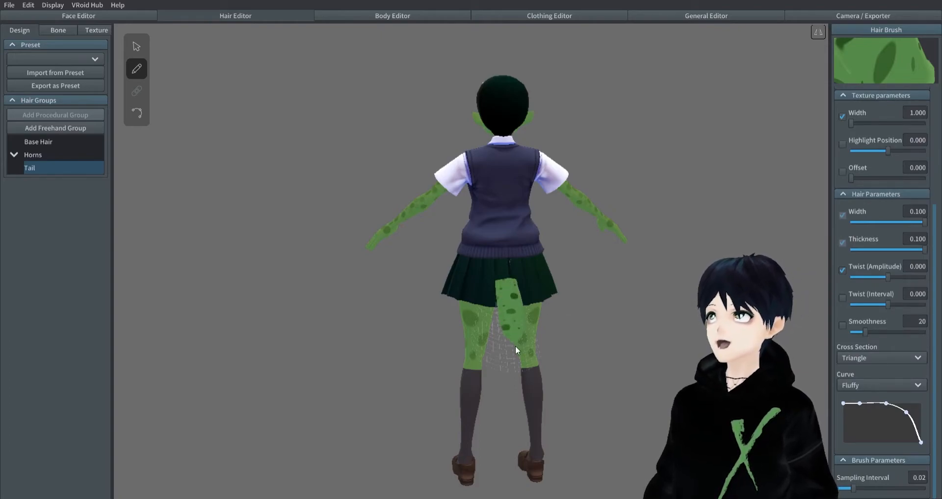
pyautogui.moveTo(516, 345); pyautogui.dragTo(513, 369)
pyautogui.moveTo(509, 413)
pyautogui.mouseDown(button='right')
pyautogui.moveTo(553, 389)
pyautogui.moveTo(550, 404)
pyautogui.moveTo(586, 371)
pyautogui.moveTo(536, 374)
pyautogui.moveTo(584, 372)
pyautogui.mouseUp(button='right')
# - Adjust the strand's control points so the tail's base rises to the waistband and the upper part follows smoothly
pyautogui.click(137, 113)
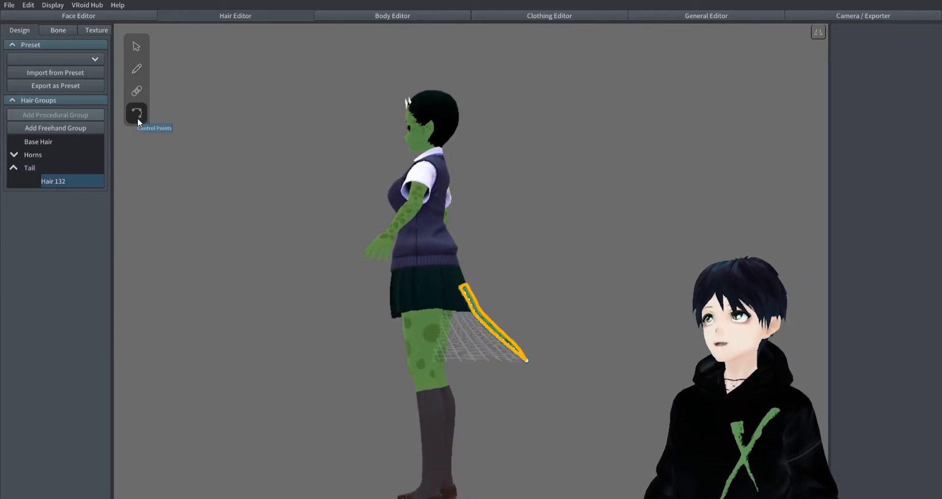
pyautogui.moveTo(560, 294); pyautogui.dragTo(516, 299, button='right')
pyautogui.scroll(5, 517, 295)
pyautogui.moveTo(519, 281); pyautogui.dragTo(503, 218)
pyautogui.moveTo(525, 290); pyautogui.dragTo(512, 250)
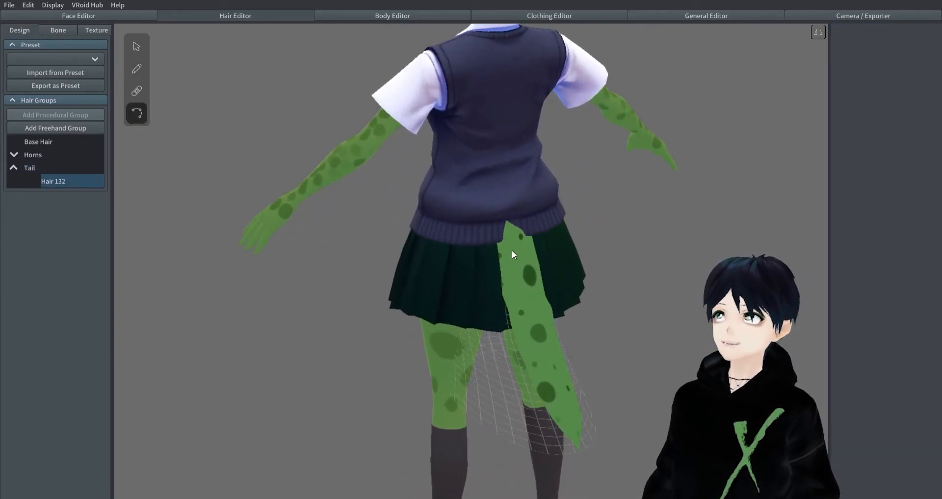
pyautogui.moveTo(529, 303); pyautogui.dragTo(521, 270)
pyautogui.moveTo(531, 314); pyautogui.dragTo(521, 268)
pyautogui.moveTo(521, 268); pyautogui.dragTo(522, 272)
pyautogui.moveTo(659, 287); pyautogui.dragTo(598, 293, button='right')
pyautogui.moveTo(544, 293); pyautogui.dragTo(544, 298)
pyautogui.moveTo(544, 299)
pyautogui.mouseDown(button='right')
pyautogui.moveTo(583, 287)
pyautogui.moveTo(545, 305)
pyautogui.mouseUp(button='right')
pyautogui.moveTo(542, 351); pyautogui.dragTo(544, 353)
pyautogui.click(643, 329)
pyautogui.moveTo(640, 329); pyautogui.dragTo(499, 383, button='right')
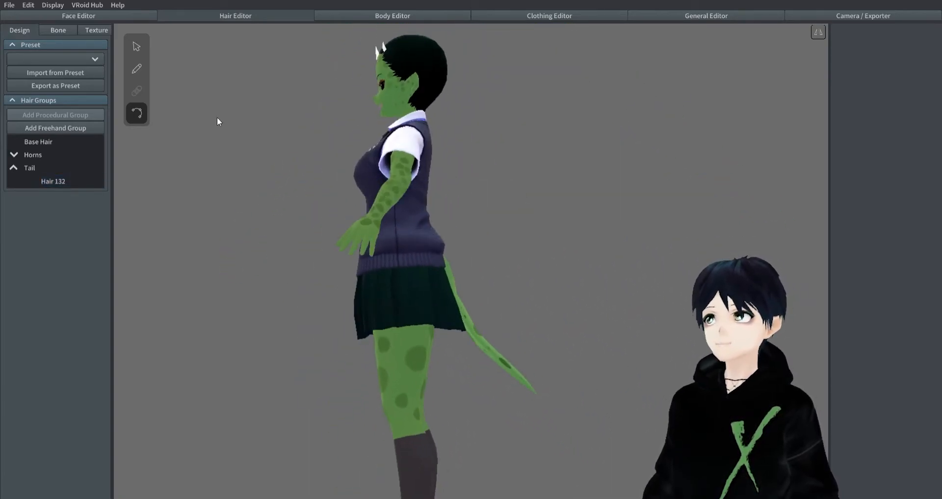
# - Enlarge the tail strand with the Tail group's hair scale parameters until it is much broader than the original strand
pyautogui.click(465, 340)
pyautogui.moveTo(465, 340)
pyautogui.mouseDown(button='right')
pyautogui.moveTo(344, 324)
pyautogui.moveTo(118, 197)
pyautogui.mouseUp(button='right')
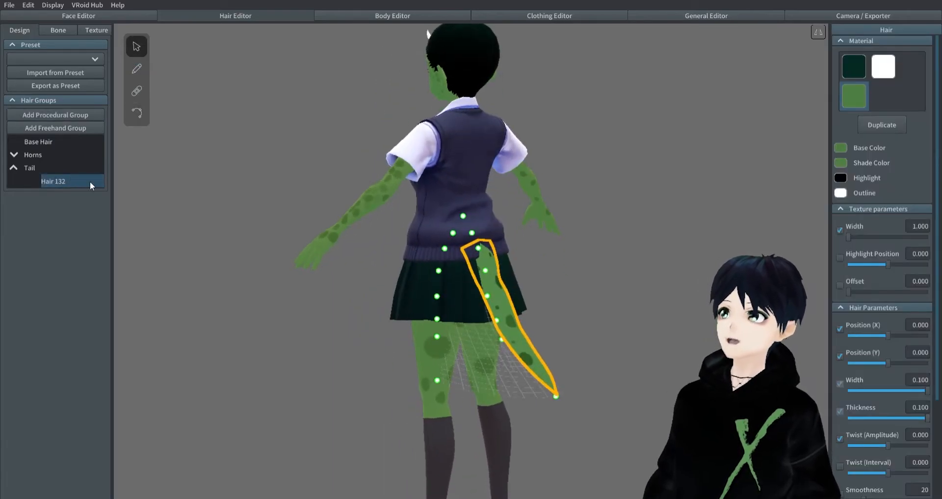
pyautogui.click(37, 169)
pyautogui.scroll(3, 898, 206)
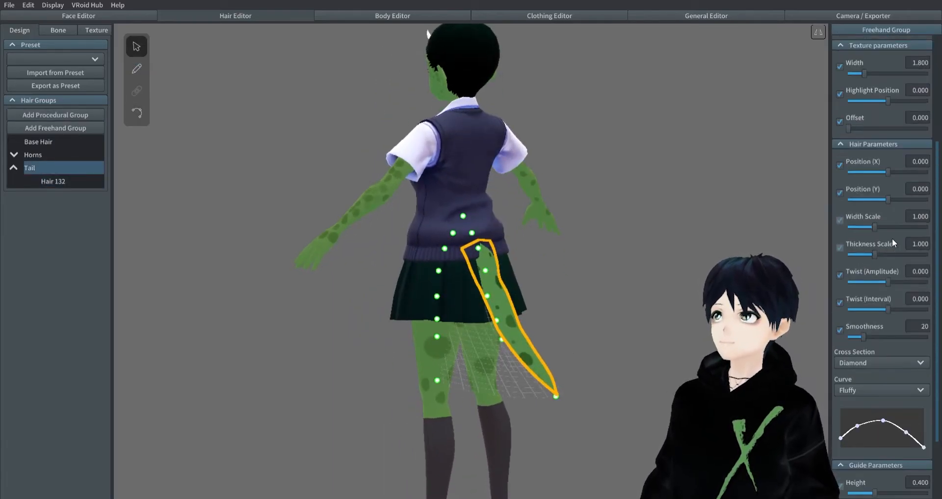
pyautogui.moveTo(876, 259); pyautogui.dragTo(935, 290)
pyautogui.moveTo(554, 294); pyautogui.dragTo(665, 298, button='right')
pyautogui.moveTo(893, 260); pyautogui.dragTo(937, 262)
pyautogui.click(661, 285)
pyautogui.moveTo(661, 285); pyautogui.dragTo(584, 290, button='right')
# - Set the tail strand's width to 0.074 and reduce the Tail group's scale to slim the tail
pyautogui.click(526, 306)
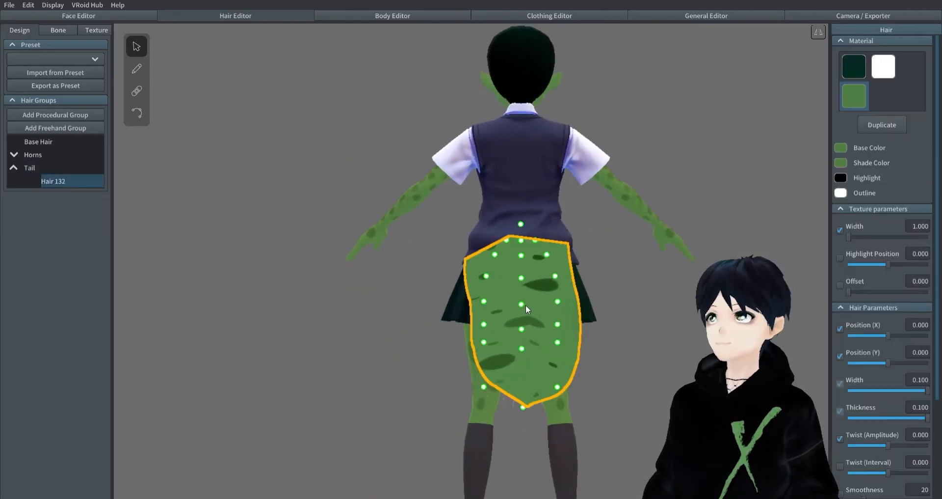
pyautogui.moveTo(927, 393); pyautogui.dragTo(905, 387)
pyautogui.click(36, 170)
pyautogui.moveTo(928, 263); pyautogui.dragTo(892, 265)
pyautogui.click(659, 340)
pyautogui.moveTo(650, 341); pyautogui.dragTo(456, 287, button='right')
# - Shift the guide points along the tail down and in toward the body so its base sinks into the skirt
pyautogui.click(456, 287)
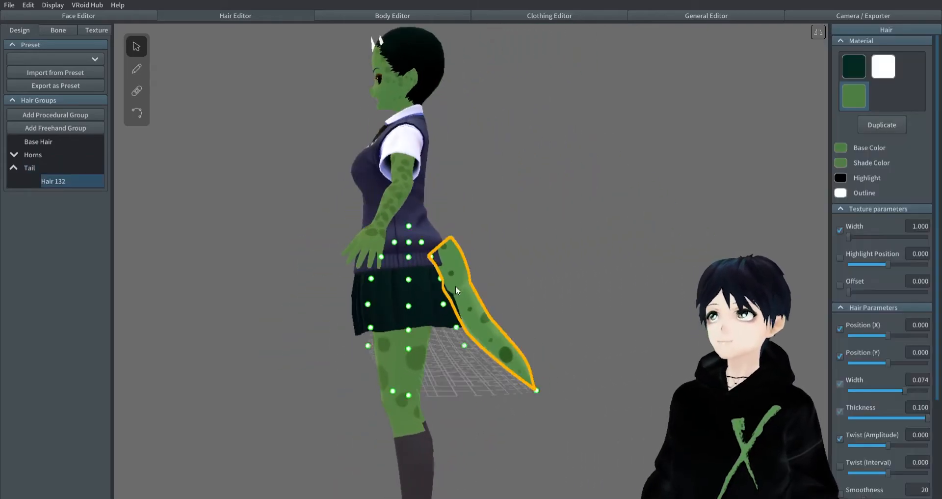
pyautogui.moveTo(535, 387); pyautogui.dragTo(553, 422)
pyautogui.moveTo(463, 345); pyautogui.dragTo(461, 368)
pyautogui.moveTo(456, 326); pyautogui.dragTo(444, 337)
pyautogui.moveTo(443, 304); pyautogui.dragTo(435, 319)
pyautogui.moveTo(440, 278); pyautogui.dragTo(424, 311)
pyautogui.moveTo(431, 257); pyautogui.dragTo(419, 291)
pyautogui.moveTo(421, 243); pyautogui.dragTo(389, 246)
pyautogui.moveTo(495, 334); pyautogui.dragTo(442, 314, button='right')
pyautogui.click(606, 280)
pyautogui.moveTo(606, 280); pyautogui.dragTo(646, 285, button='right')
pyautogui.scroll(-3, 426, 331)
pyautogui.moveTo(426, 328); pyautogui.dragTo(425, 245, button='right')
pyautogui.click(505, 338)
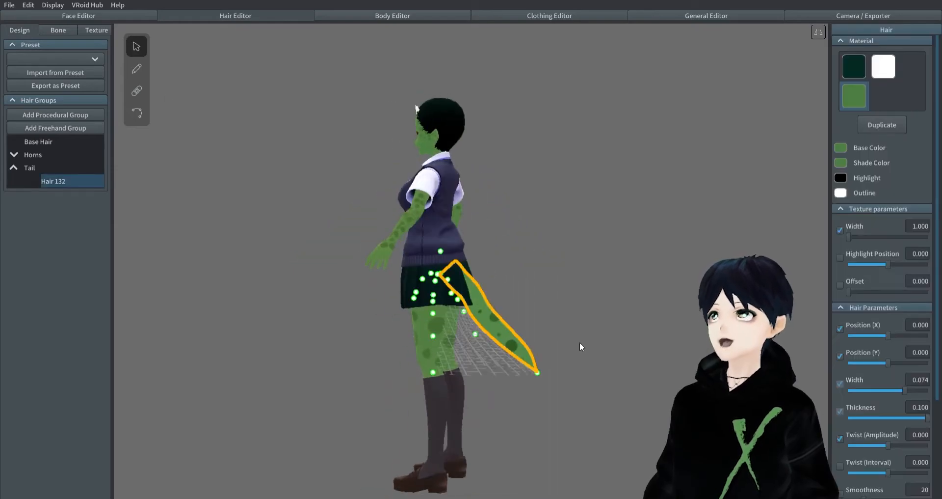
# - Raise the tail tip's guide point to chest height and pull the middle guide point outward so the tail curves upward
pyautogui.moveTo(574, 345); pyautogui.dragTo(592, 343, button='right')
pyautogui.moveTo(537, 372); pyautogui.dragTo(545, 267)
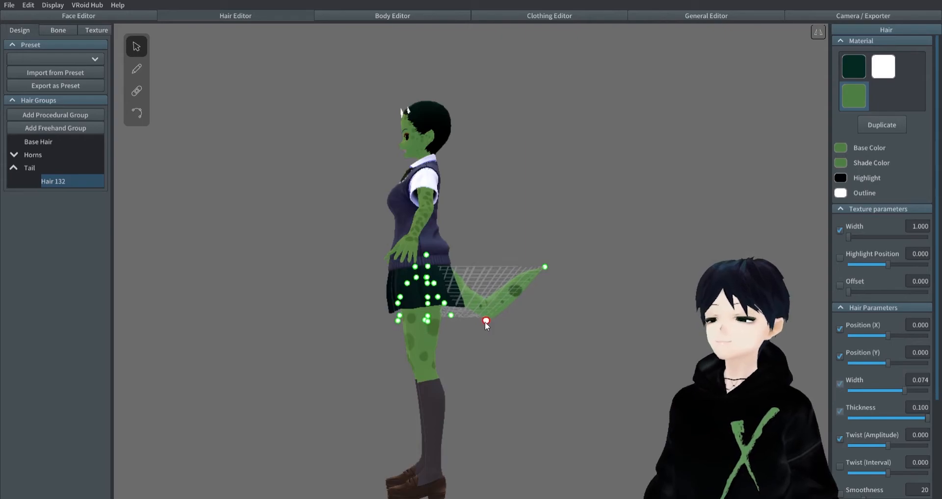
pyautogui.moveTo(636, 315); pyautogui.dragTo(517, 310, button='right')
pyautogui.click(583, 332)
pyautogui.click(517, 310)
pyautogui.moveTo(552, 263); pyautogui.dragTo(557, 199)
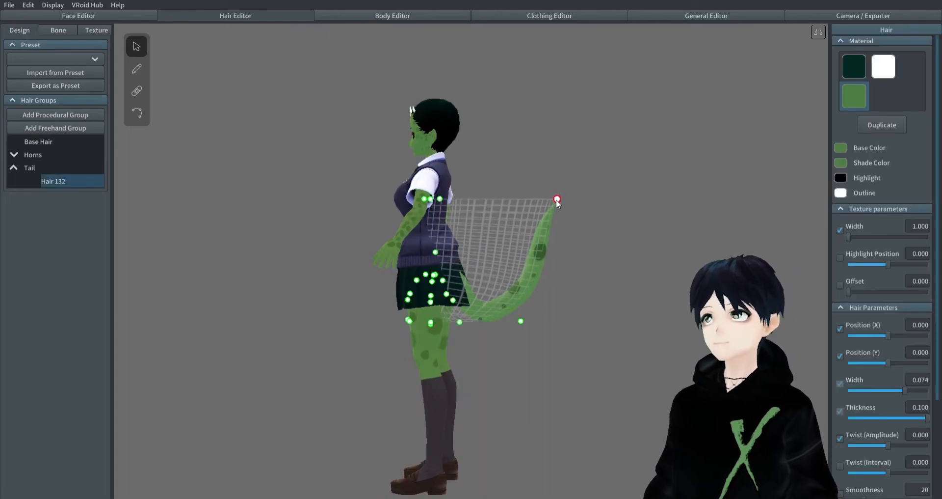
pyautogui.click(587, 202)
pyautogui.moveTo(588, 203); pyautogui.dragTo(624, 227, button='right')
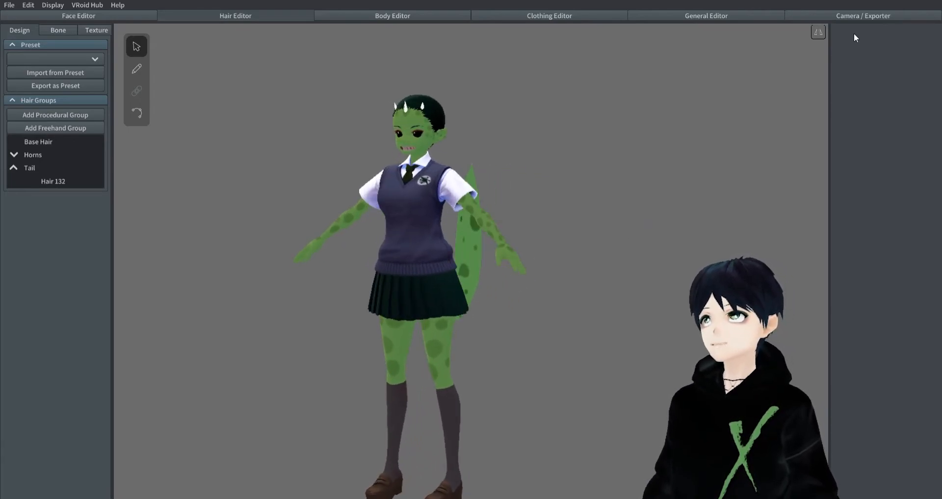
# - Preview the upturned tail in the Walking, Running and Standby 0 animations
pyautogui.click(891, 14)
pyautogui.click(866, 193)
pyautogui.moveTo(701, 227); pyautogui.dragTo(622, 236, button='right')
pyautogui.click(849, 206)
pyautogui.moveTo(687, 339); pyautogui.dragTo(558, 301, button='right')
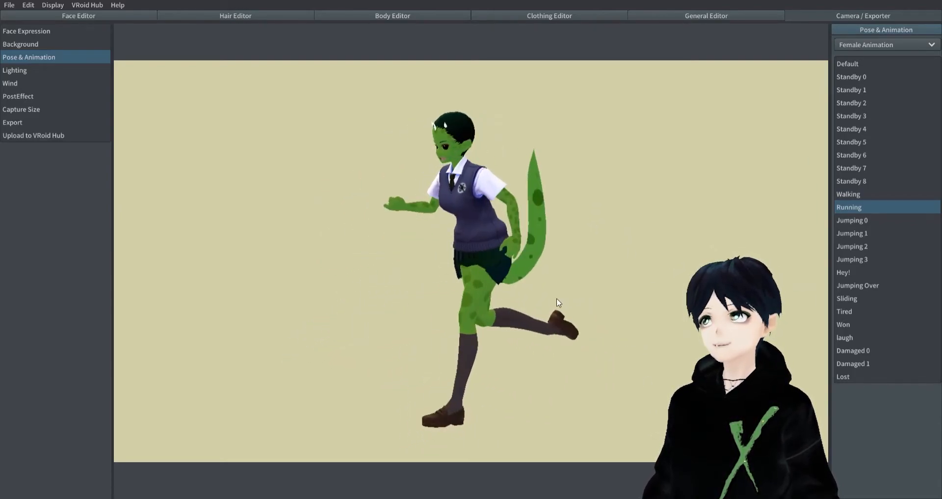
pyautogui.click(855, 77)
pyautogui.moveTo(581, 162); pyautogui.dragTo(554, 191, button='right')
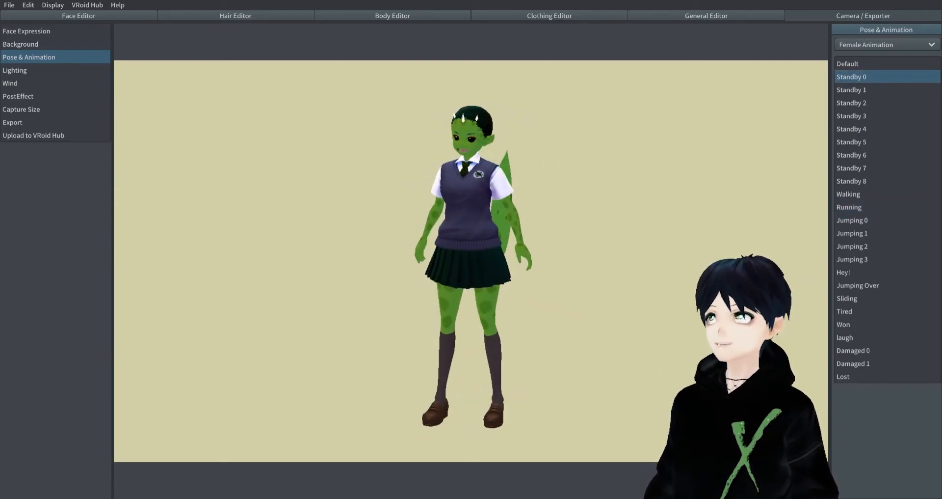
pyautogui.scroll(5, 595, 244)
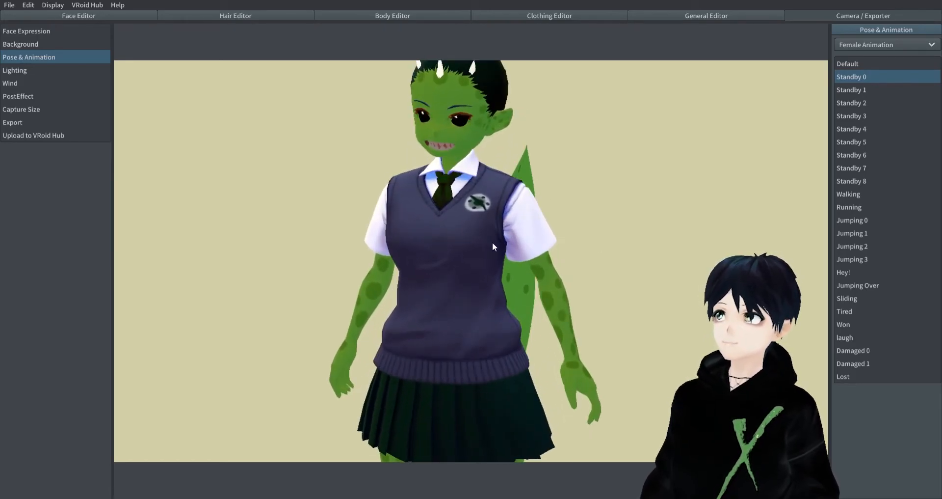
pyautogui.moveTo(493, 242); pyautogui.dragTo(487, 239, button='right')
pyautogui.moveTo(487, 238); pyautogui.dragTo(484, 252, button='middle')
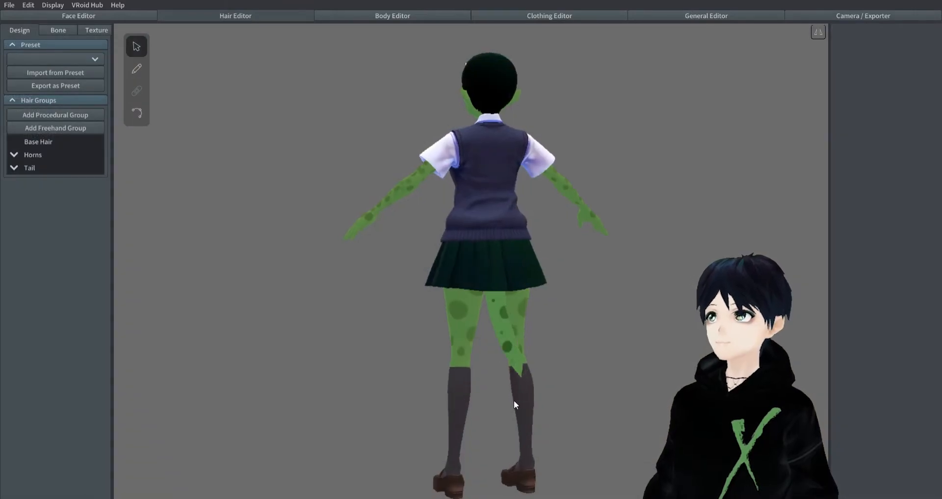
# - Select the downward-hanging tail and set its group's Width Scale to 1.684 and Thickness Scale to 3
pyautogui.moveTo(522, 406)
pyautogui.mouseDown(button='right')
pyautogui.moveTo(566, 400)
pyautogui.moveTo(535, 401)
pyautogui.mouseUp(button='right')
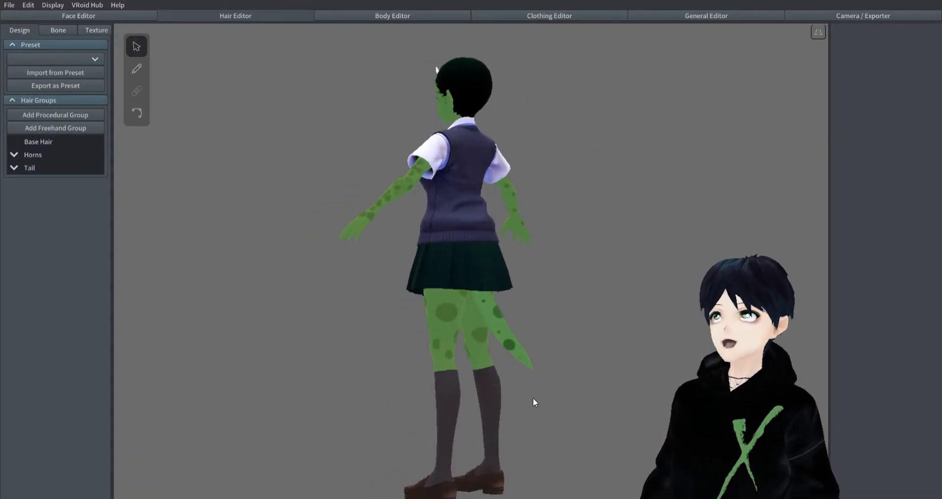
pyautogui.click(510, 344)
pyautogui.moveTo(601, 358); pyautogui.dragTo(633, 354, button='right')
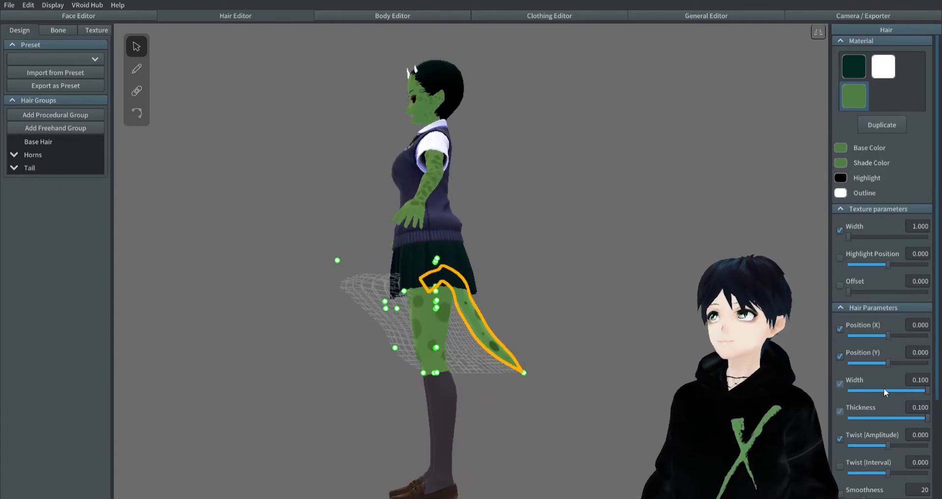
pyautogui.click(28, 168)
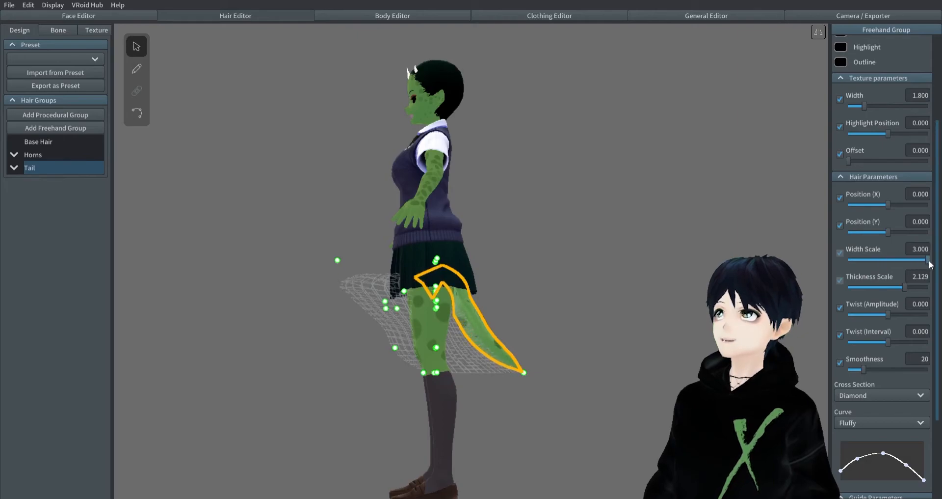
pyautogui.moveTo(631, 304)
pyautogui.mouseDown(button='right')
pyautogui.moveTo(579, 314)
pyautogui.moveTo(636, 301)
pyautogui.mouseUp(button='right')
pyautogui.moveTo(928, 289); pyautogui.dragTo(896, 293)
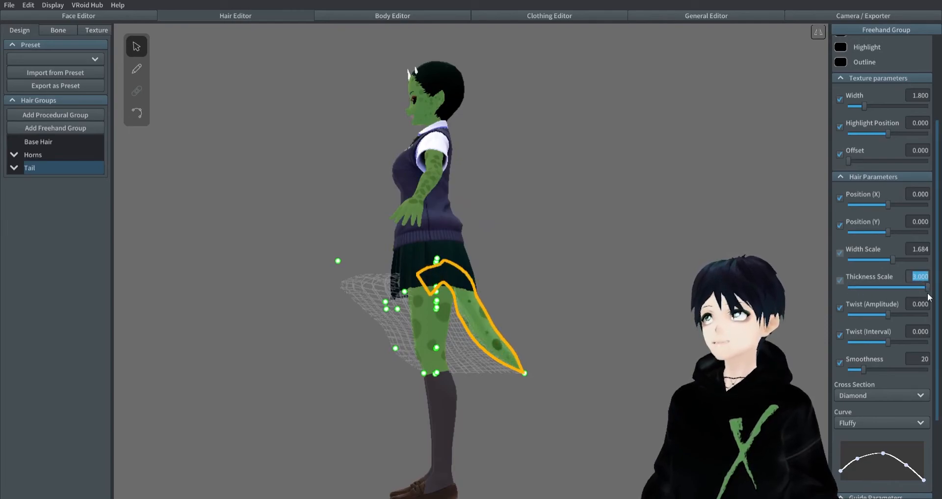
# - Exceed the Tail group's slider limits with a Thickness Scale of 5 and a scale value of 8 for a very broad tail
pyautogui.click(699, 318)
pyautogui.moveTo(699, 318); pyautogui.dragTo(611, 321, button='right')
pyautogui.click(452, 324)
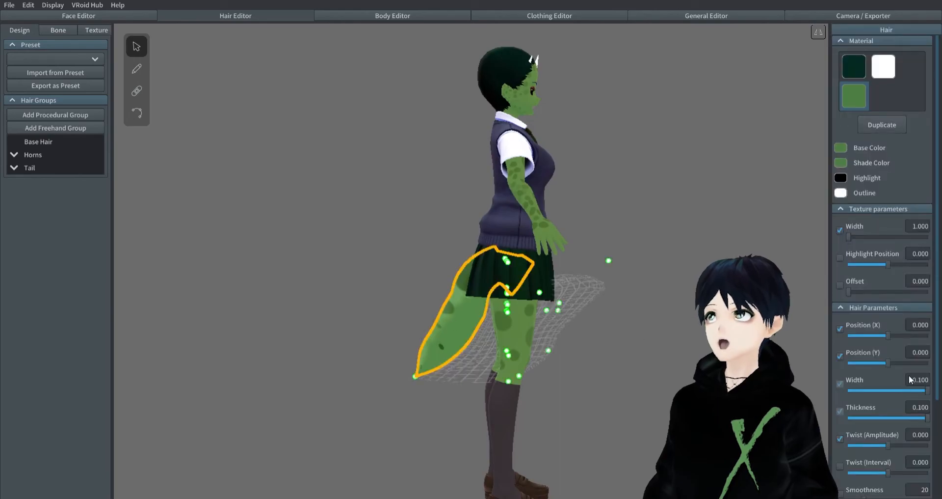
pyautogui.click(30, 169)
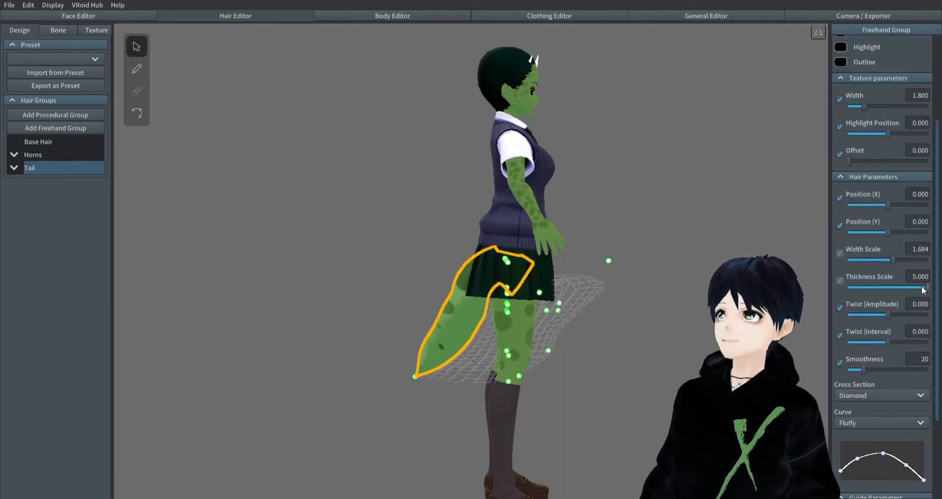
pyautogui.write('8')
pyautogui.click(726, 314)
pyautogui.moveTo(727, 314); pyautogui.dragTo(841, 95, button='right')
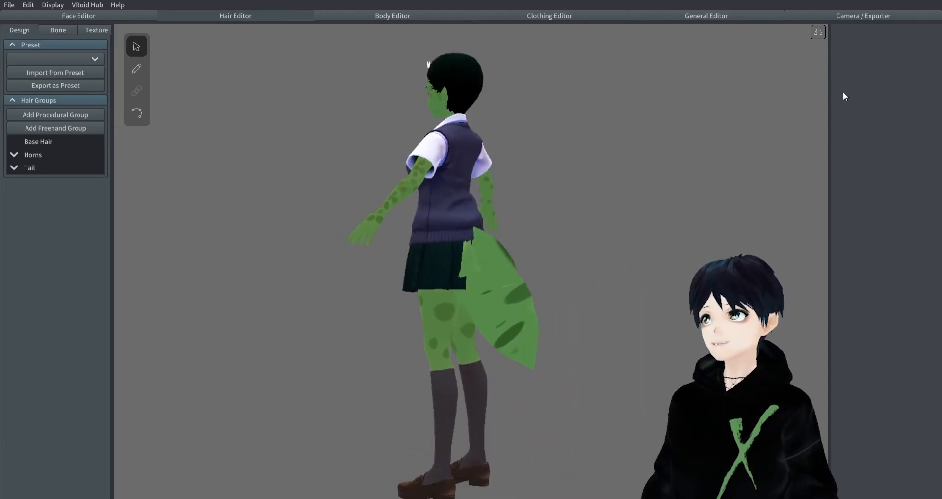
# - Preview the very broad tail in the Walking animation from the side, front and other angles
pyautogui.click(857, 16)
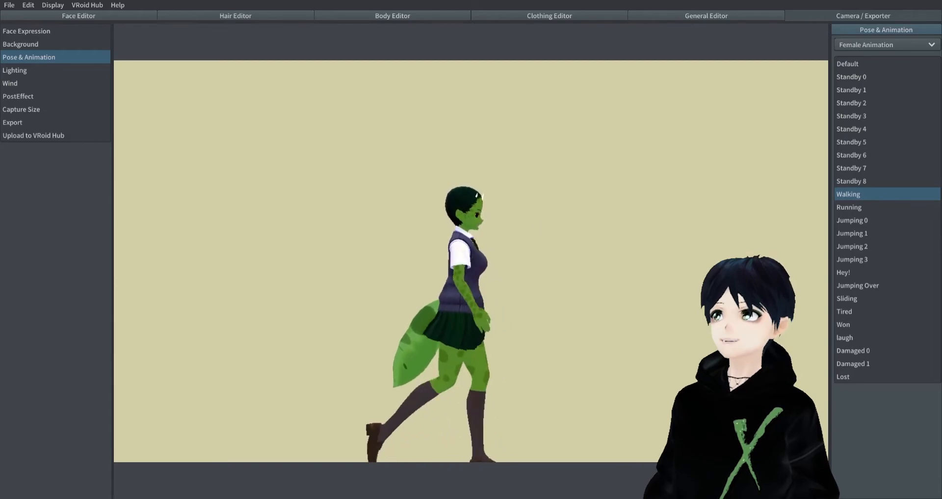
pyautogui.moveTo(375, 411); pyautogui.dragTo(461, 362, button='right')
pyautogui.scroll(3, 462, 361)
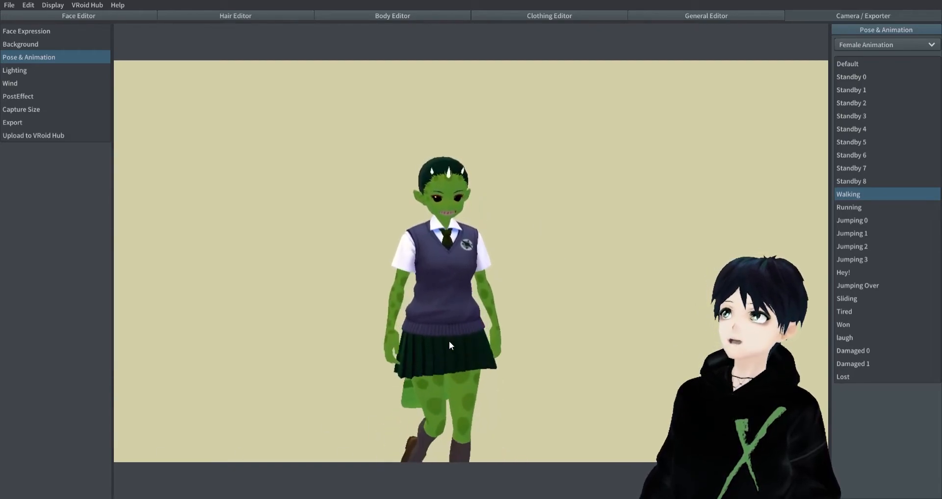
pyautogui.moveTo(449, 341); pyautogui.dragTo(504, 270, button='middle')
pyautogui.moveTo(504, 270); pyautogui.dragTo(530, 275, button='right')
pyautogui.moveTo(533, 274); pyautogui.dragTo(530, 264, button='middle')
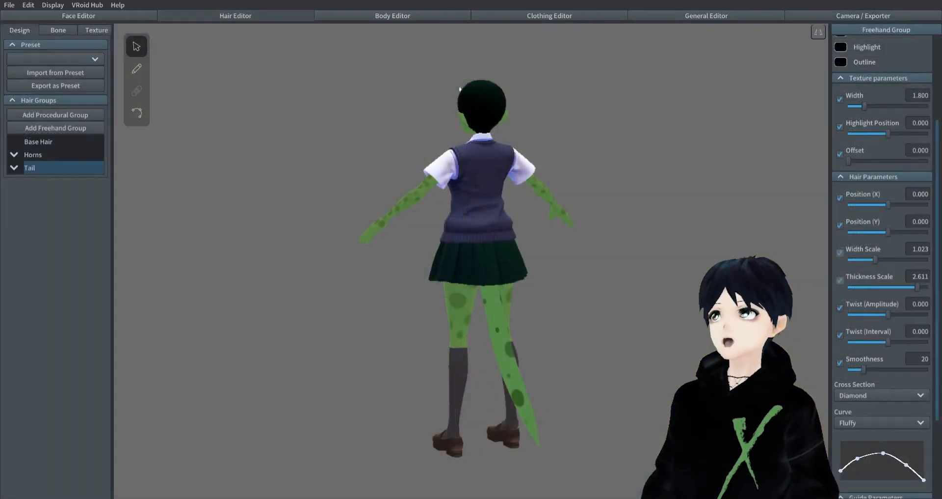
# - Create a bone group from the ungrouped Tail hairs and preview the tail in the Walking animation
pyautogui.moveTo(404, 379)
pyautogui.mouseDown(button='right')
pyautogui.moveTo(449, 373)
pyautogui.moveTo(417, 377)
pyautogui.mouseUp(button='right')
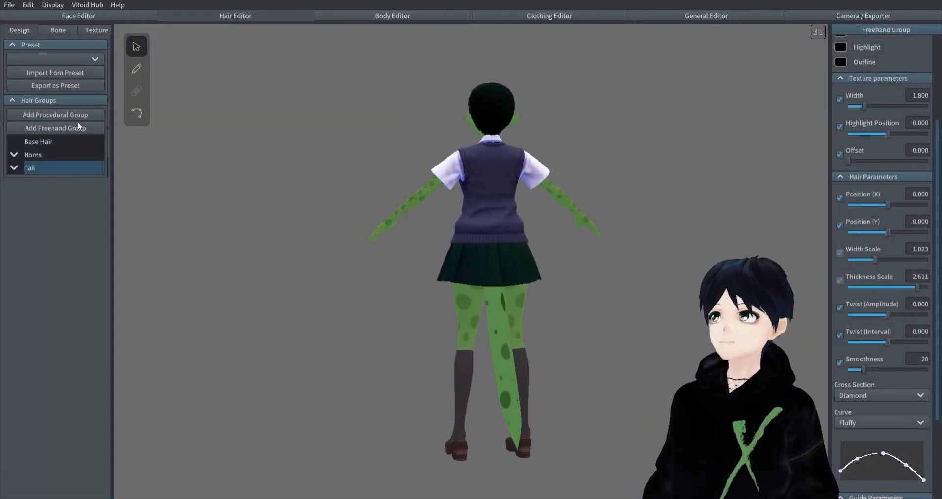
pyautogui.click(57, 31)
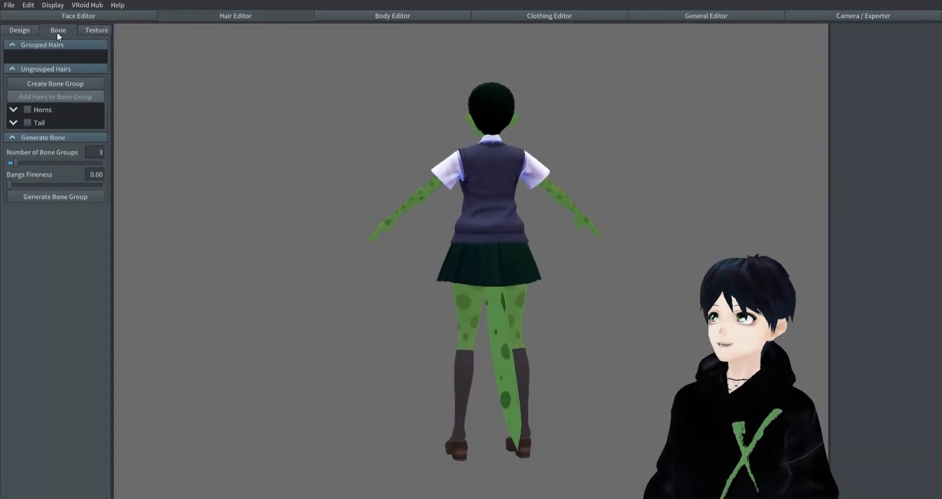
pyautogui.click(29, 122)
pyautogui.click(50, 82)
pyautogui.moveTo(373, 290); pyautogui.dragTo(396, 281, button='right')
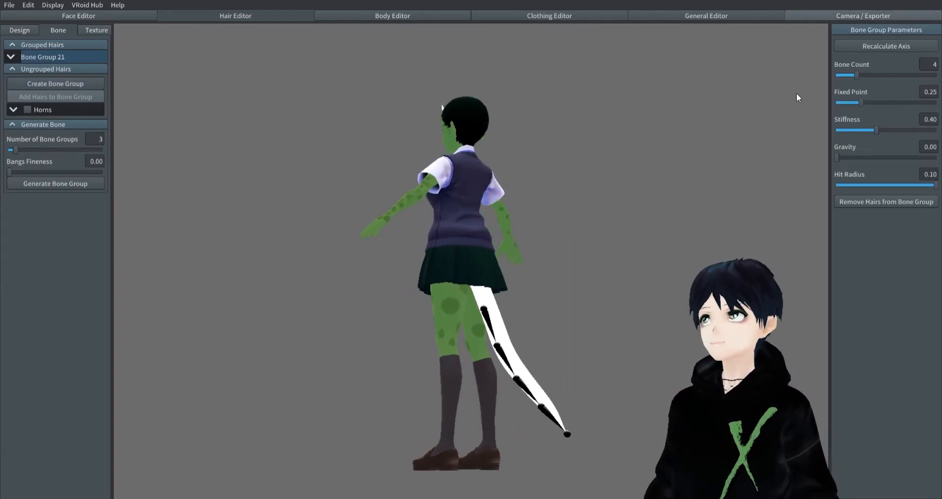
pyautogui.click(863, 16)
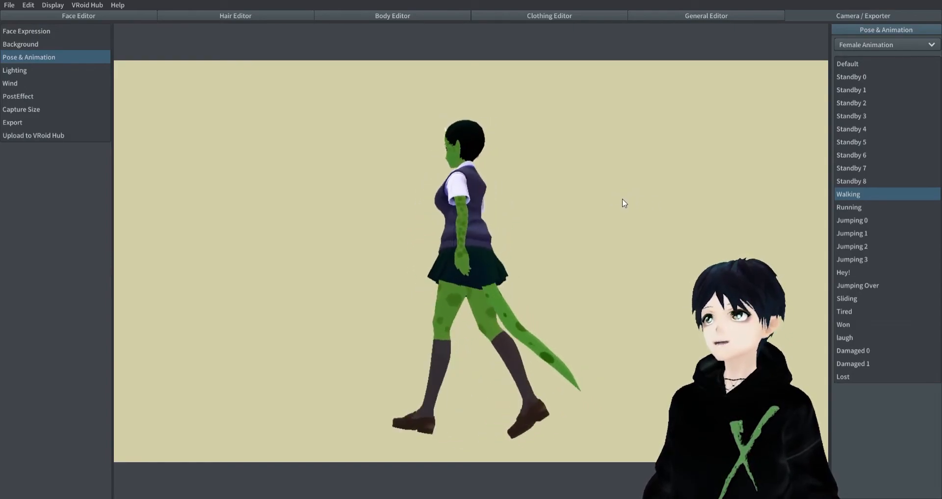
# - Open the tail's bone group and lower its Stiffness to 0.23 for a looser sway
pyautogui.click(250, 18)
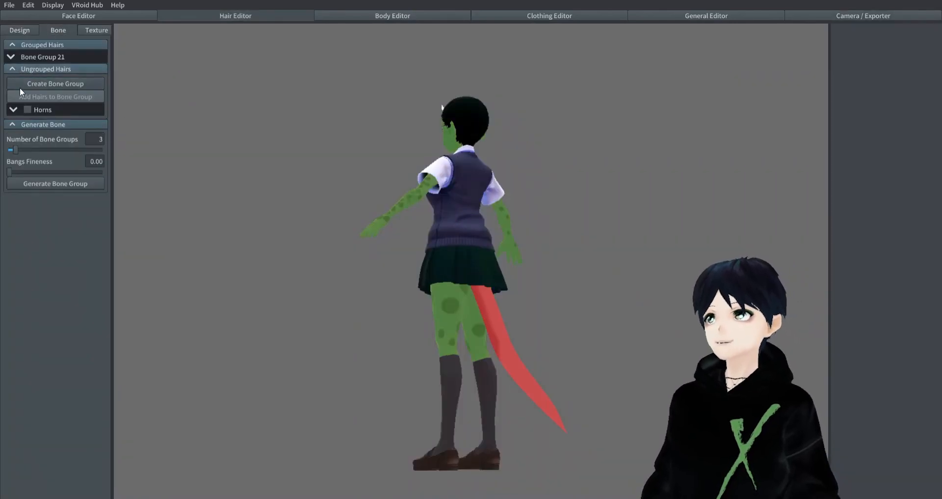
pyautogui.click(11, 58)
pyautogui.click(43, 70)
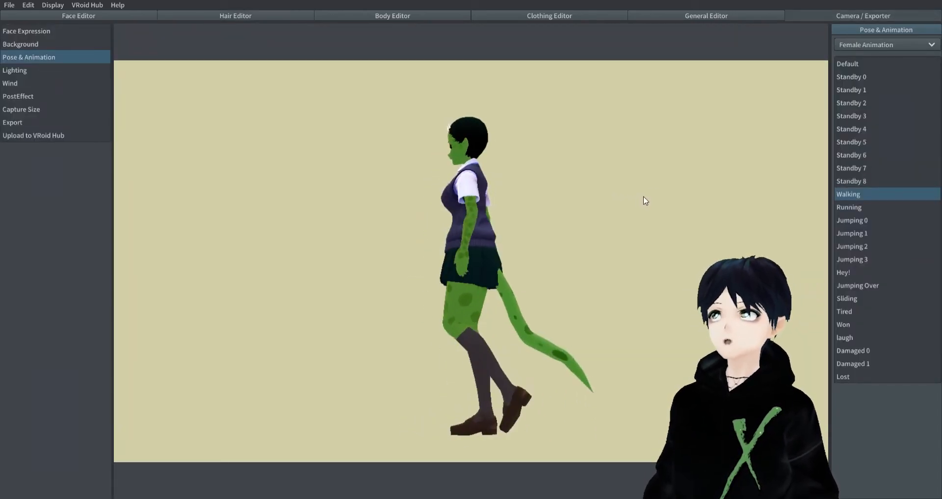
# - Set the tail bone group's Stiffness to 0.50 and Fixed Point to 0.22, and check the Walking animation
pyautogui.click(238, 15)
pyautogui.click(65, 29)
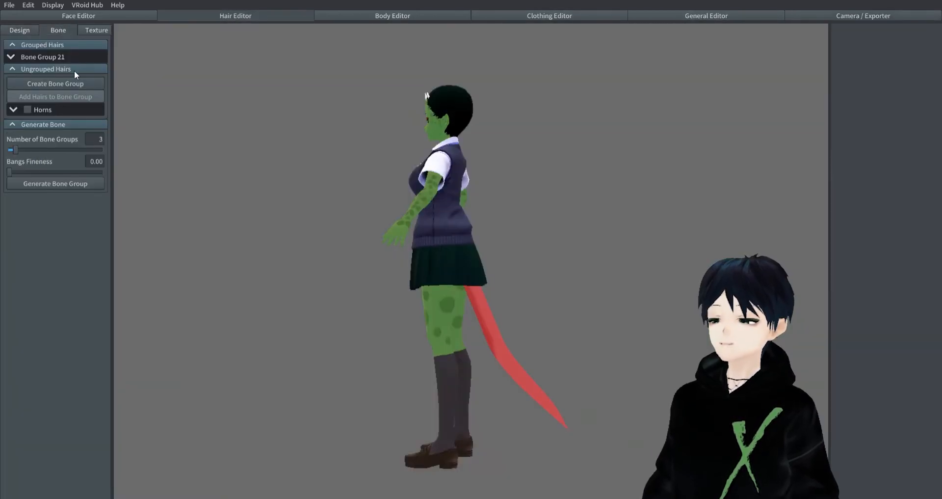
pyautogui.click(24, 57)
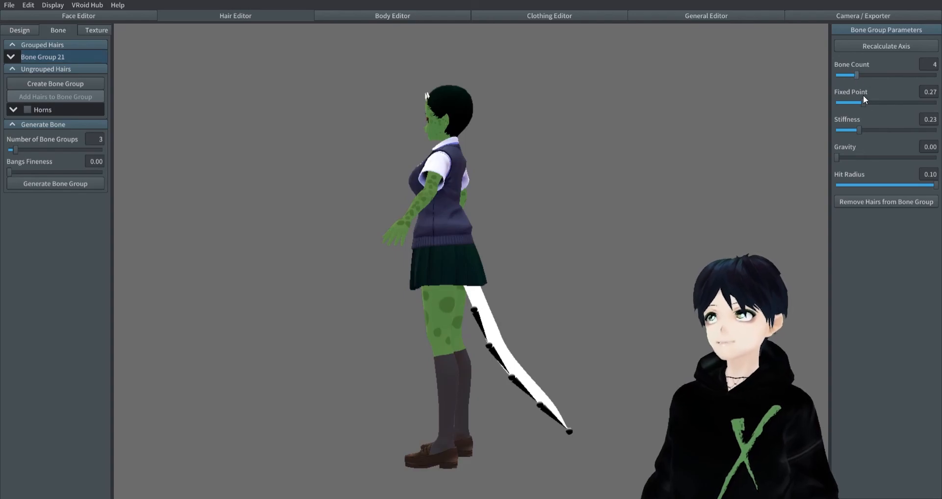
pyautogui.moveTo(860, 130); pyautogui.dragTo(886, 130)
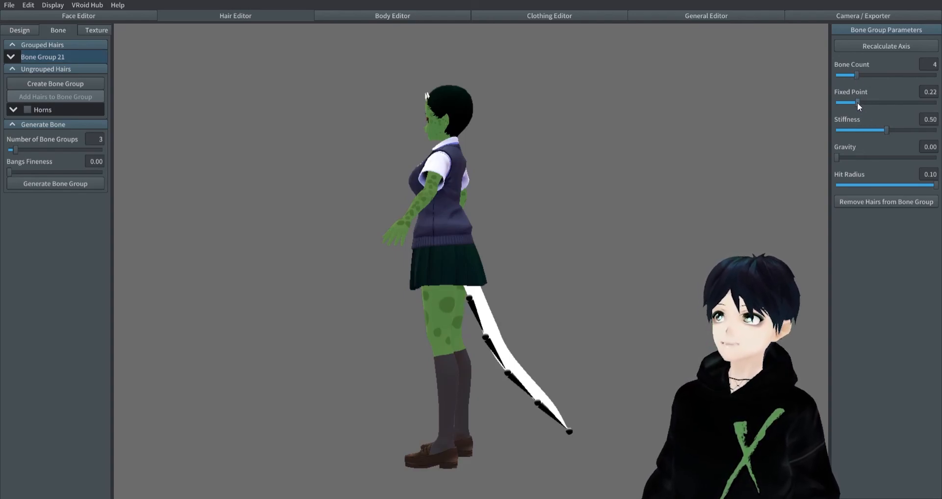
pyautogui.click(867, 12)
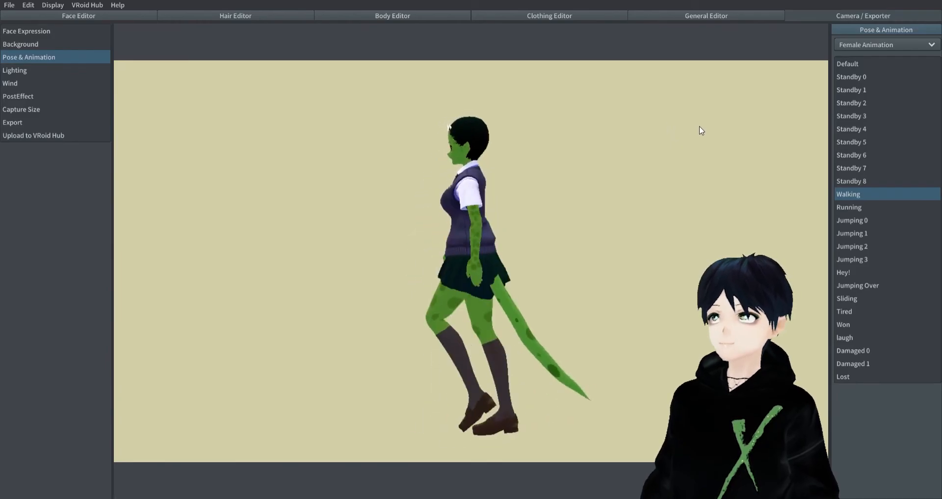
# - Revisit the tail's bone group parameters and preview the tail in the Walking animation from the side and front
pyautogui.click(229, 13)
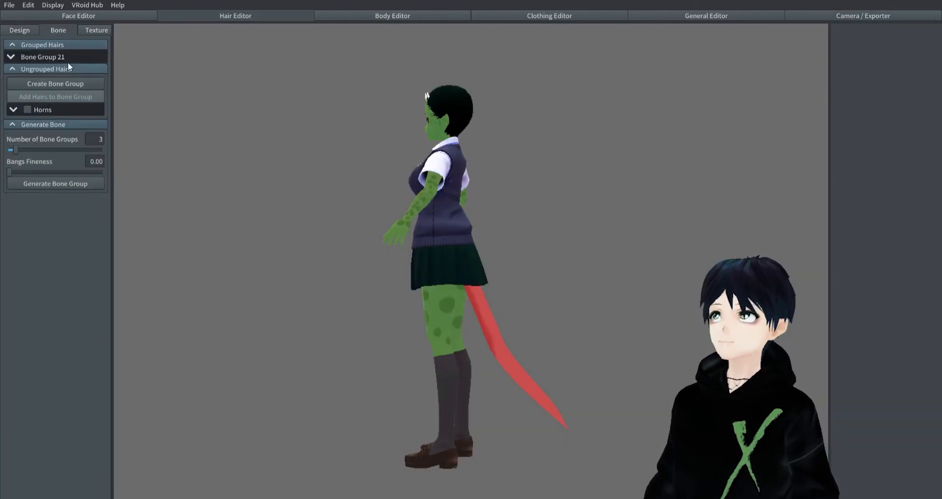
pyautogui.click(69, 57)
pyautogui.click(881, 17)
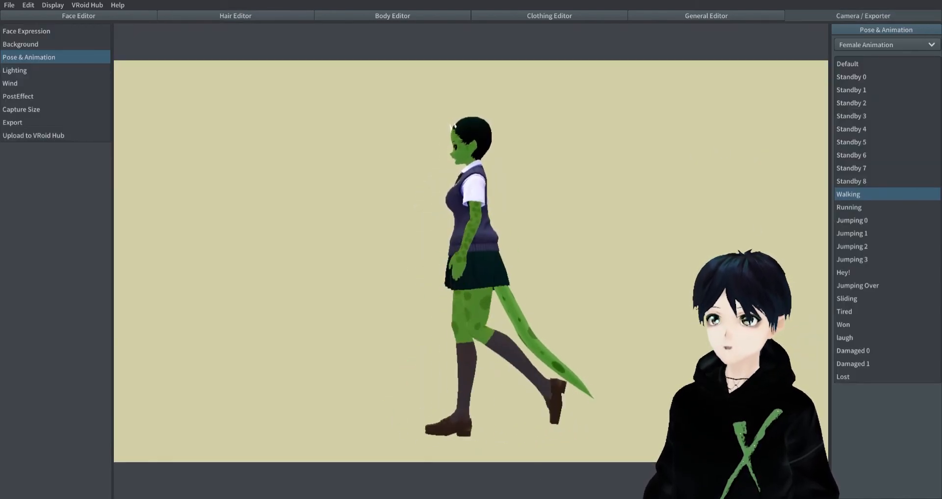
pyautogui.moveTo(361, 440); pyautogui.dragTo(535, 276, button='right')
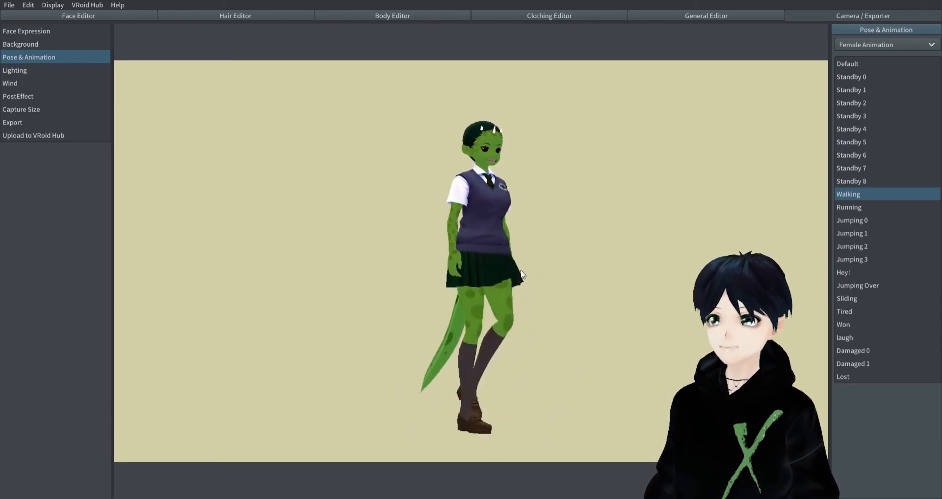